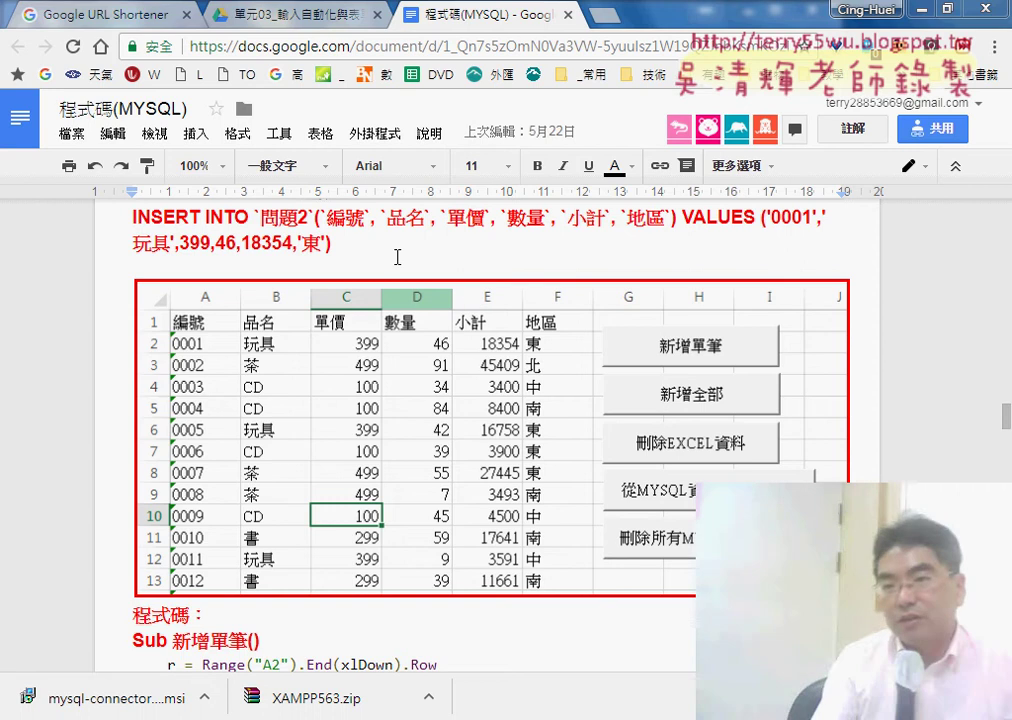
- Place the cursor at the end of the INSERT INTO statement and scroll to the sample sheet
click(409, 251)
scroll(409, 251, up, 1)
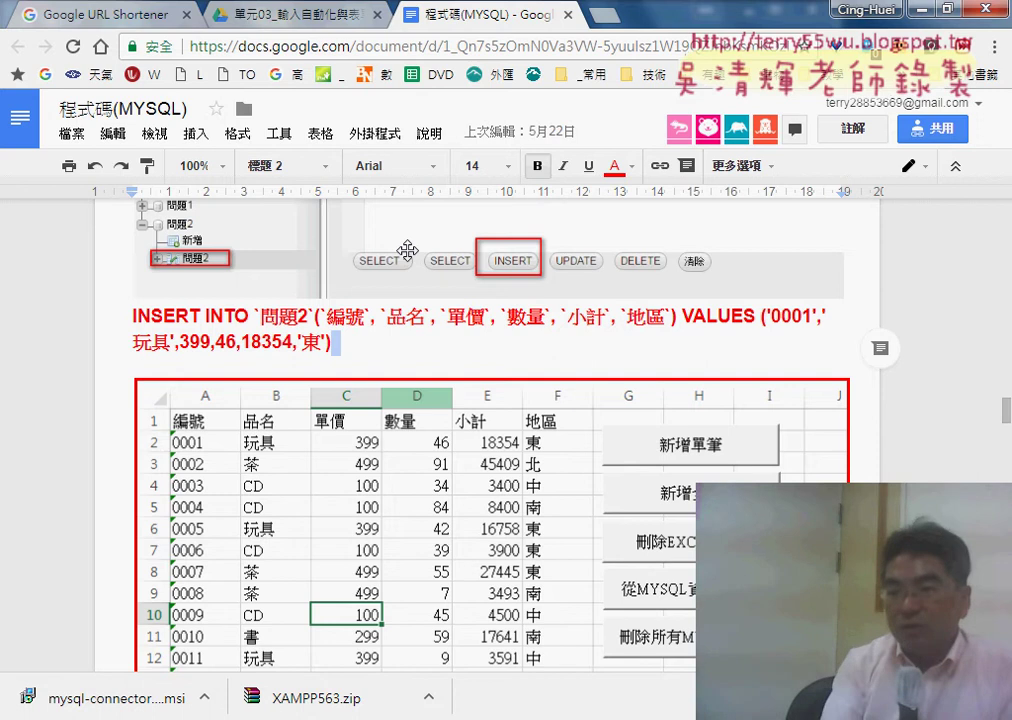
scroll(444, 276, down, 2)
scroll(444, 276, down, 1)
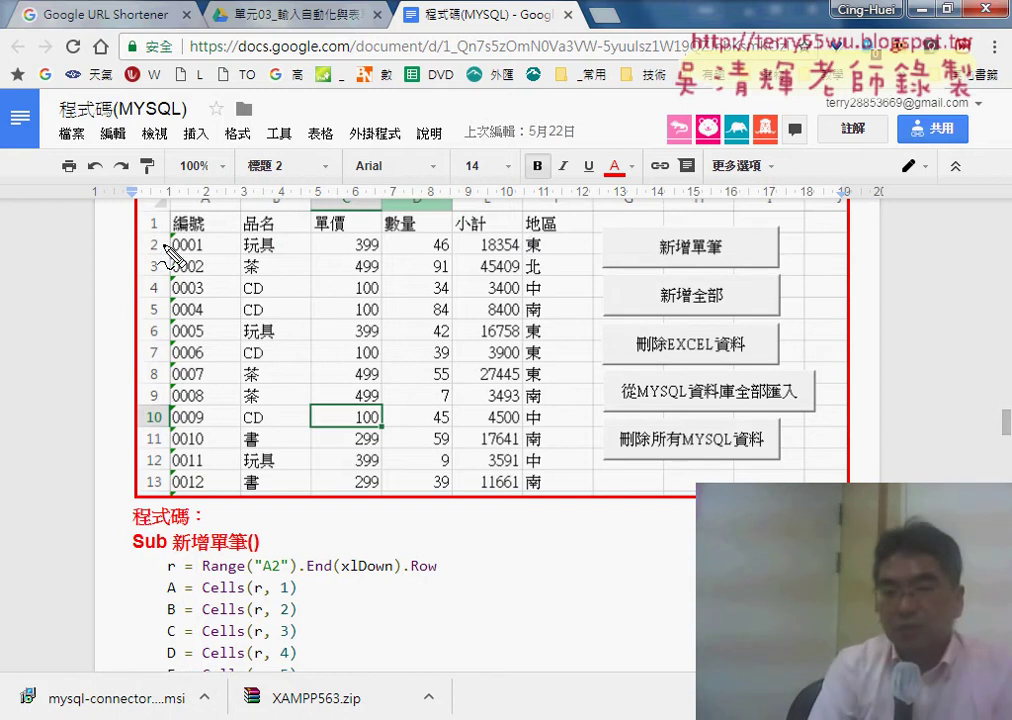
- Outline data row 0001 玩具, circle the 新增單筆 button and underline 新增全部
mouse_move(167, 252)
mouse_down()
mouse_move(178, 236)
mouse_move(414, 230)
mouse_move(560, 255)
mouse_move(322, 268)
mouse_move(183, 245)
mouse_up()
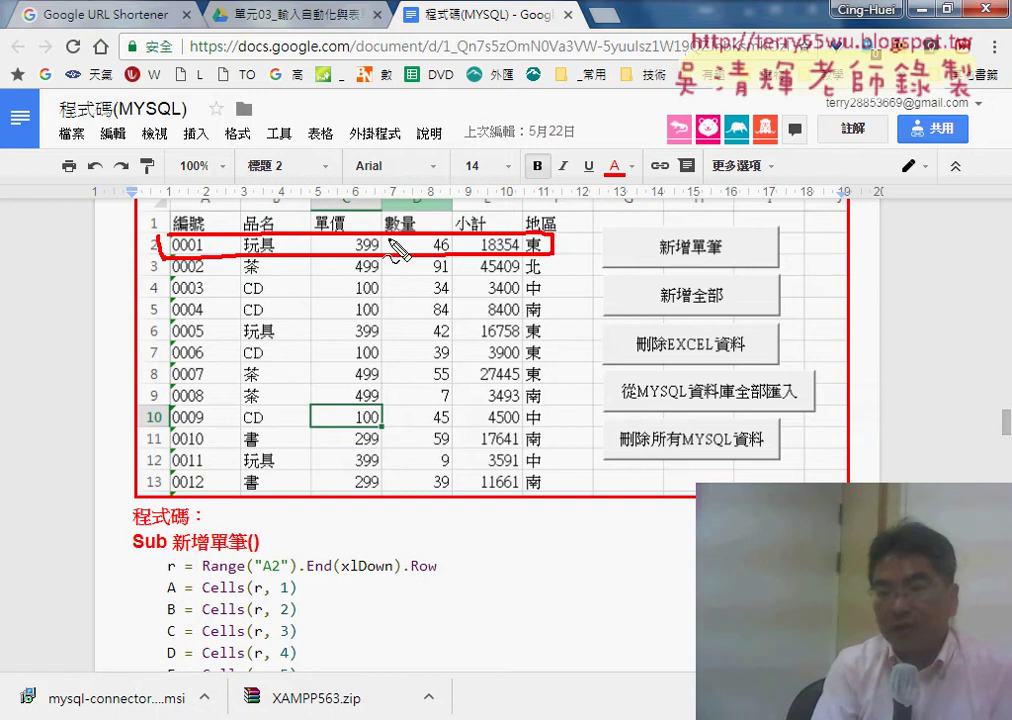
drag(549, 250, 556, 262)
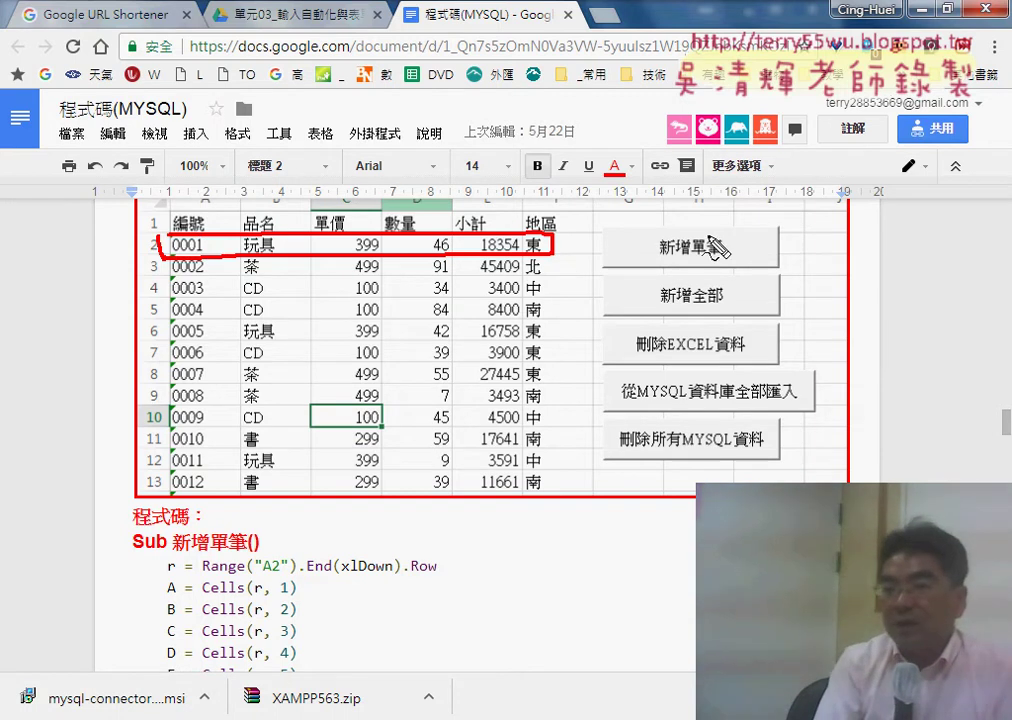
mouse_move(709, 248)
mouse_down()
mouse_move(707, 233)
mouse_move(700, 266)
mouse_up()
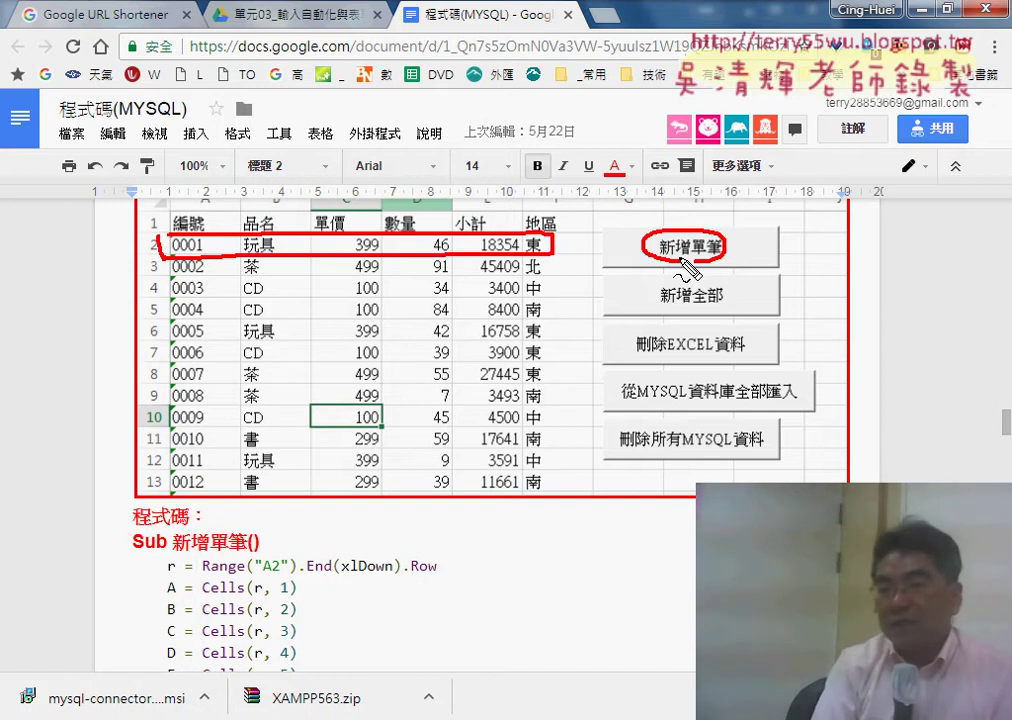
drag(664, 299, 728, 300)
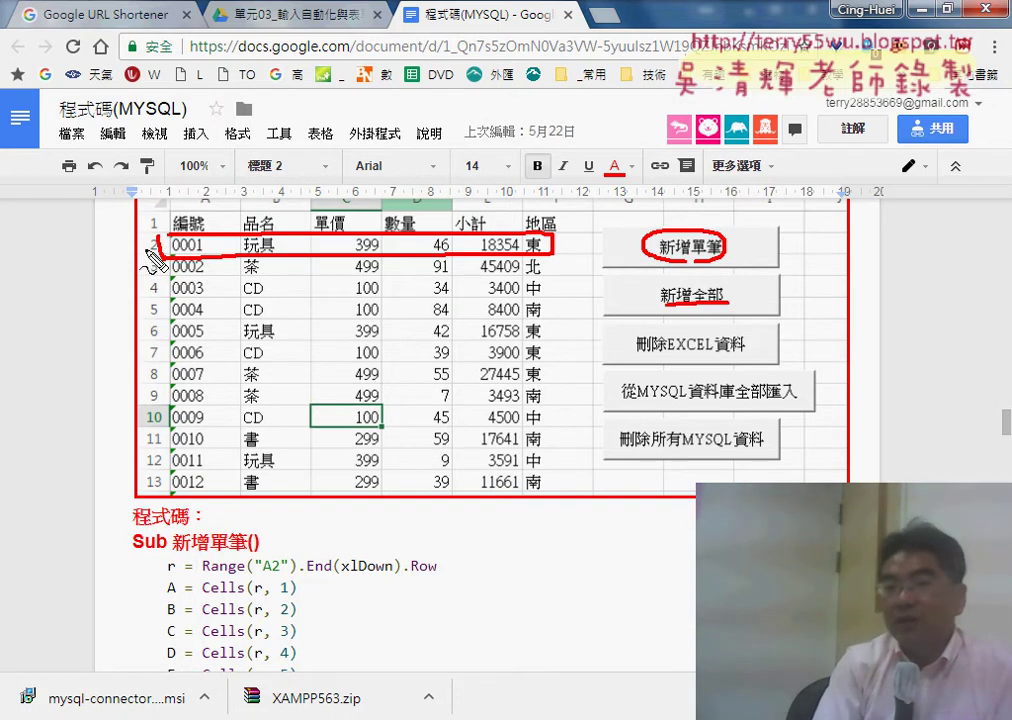
- Circle row numbers 2 and 13 and underline the 刪除EXCEL資料 button
drag(150, 253, 157, 258)
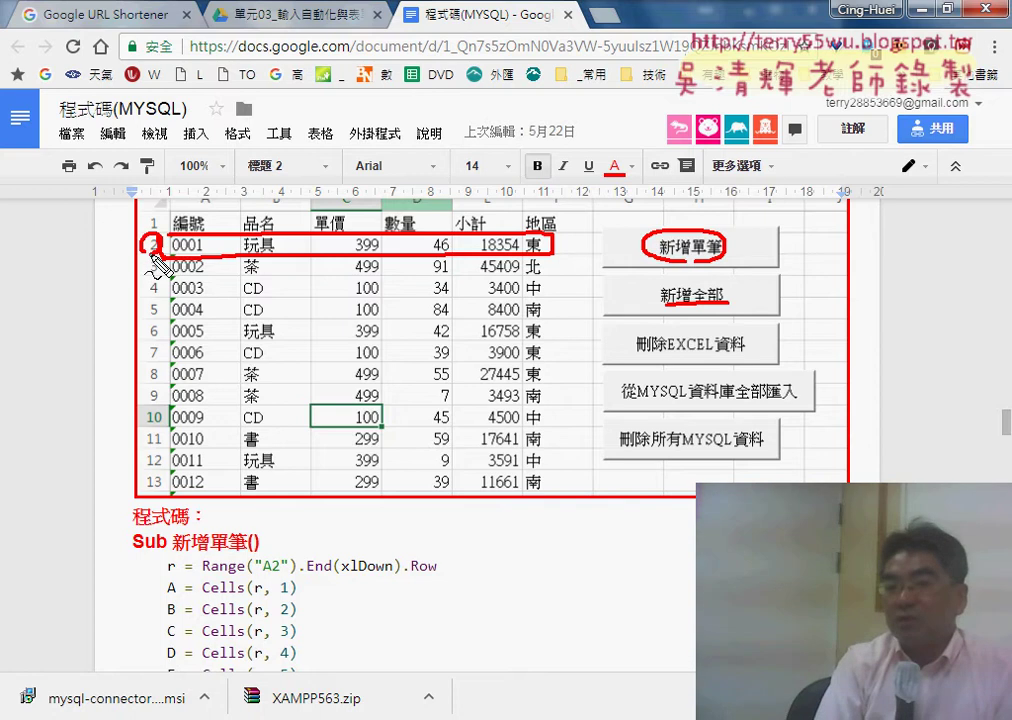
drag(146, 474, 160, 492)
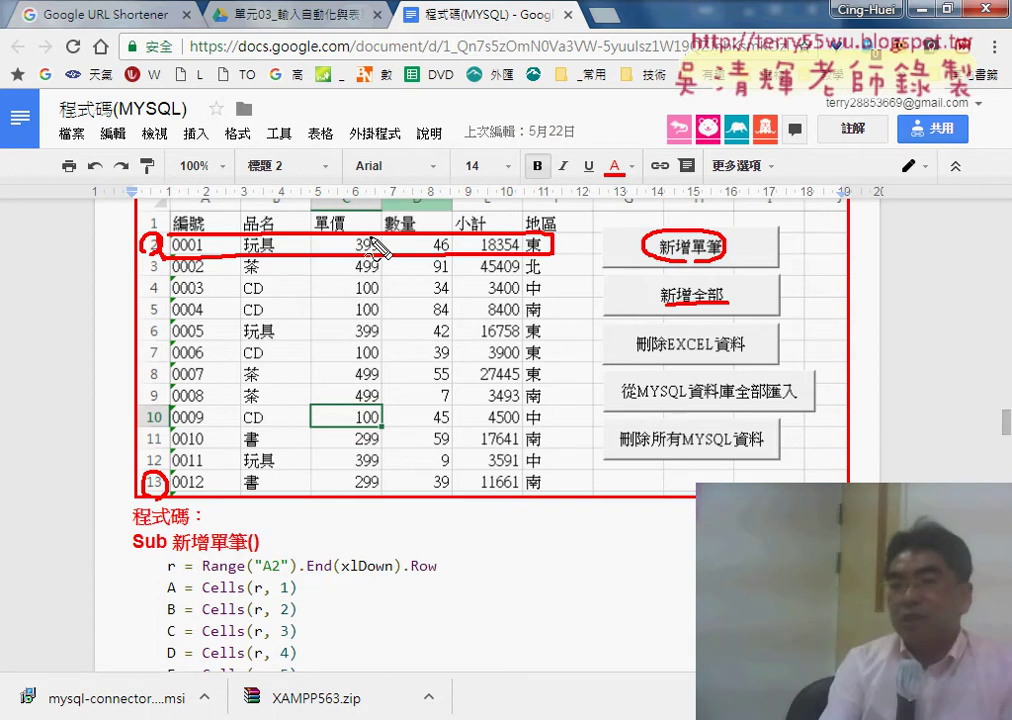
drag(637, 352, 741, 349)
- Draw an X across the table rows and underline MYSQL on the import-all button
drag(333, 291, 258, 381)
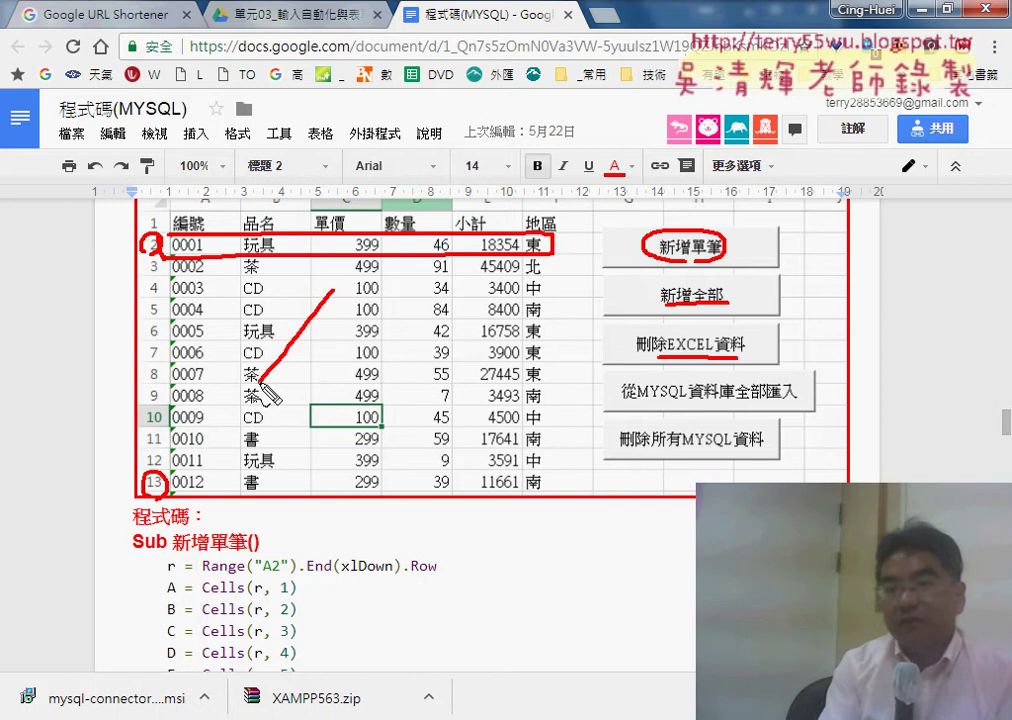
drag(270, 333, 378, 418)
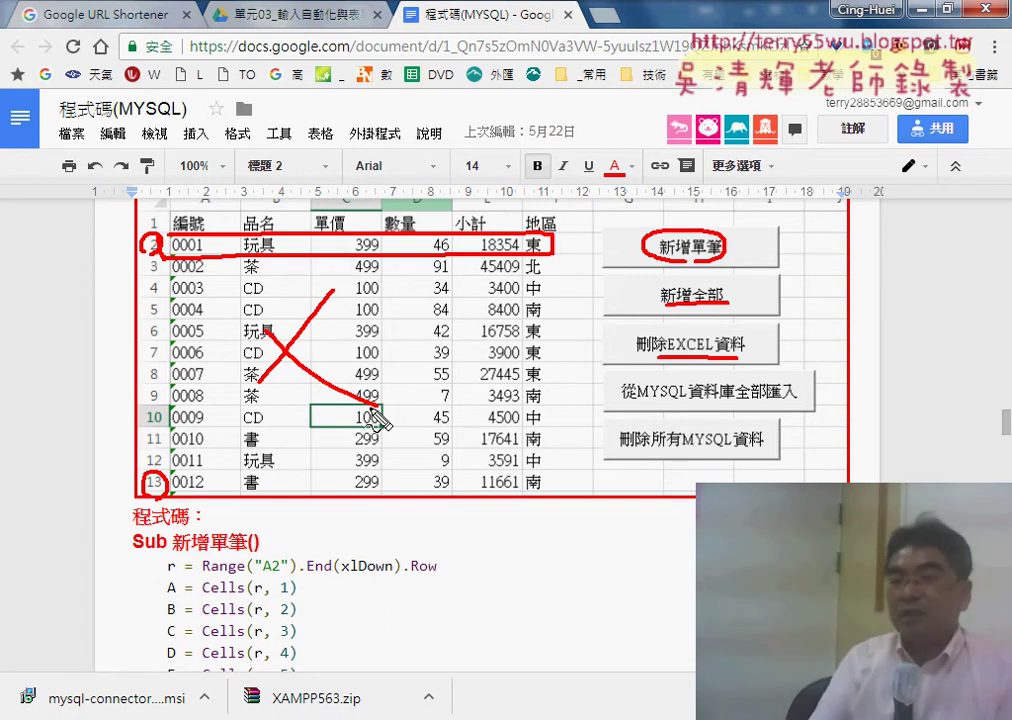
drag(637, 402, 797, 403)
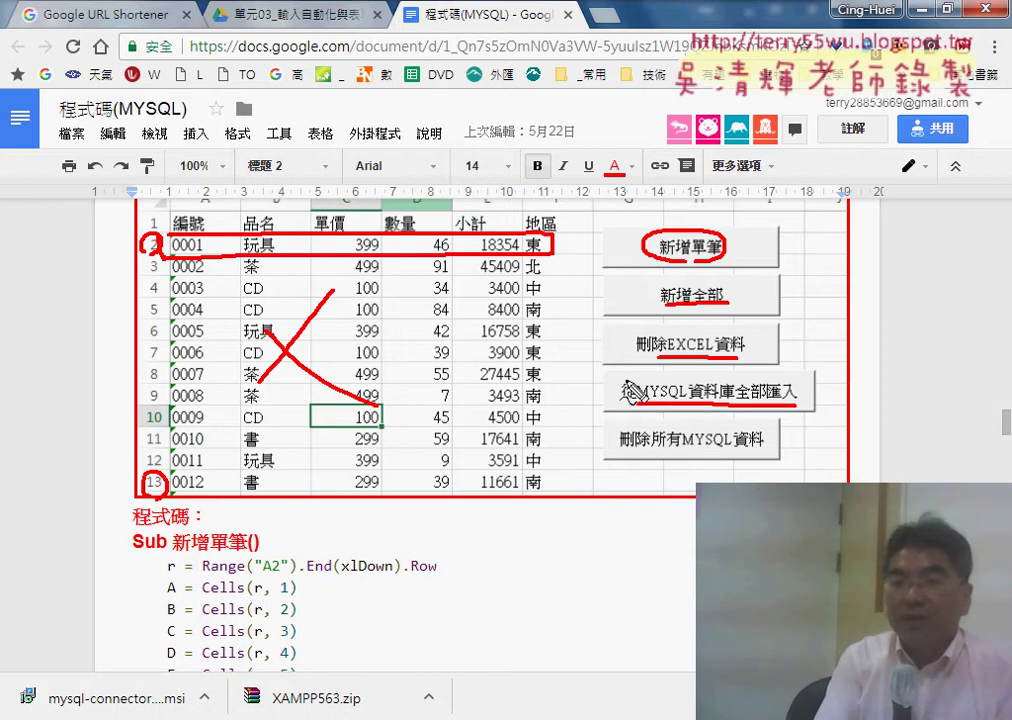
- Arrow the import button to the rows, mark 刪除所有MYSQL資料, then clear all markings
mouse_move(628, 382)
mouse_down()
mouse_move(548, 330)
mouse_move(568, 340)
mouse_up()
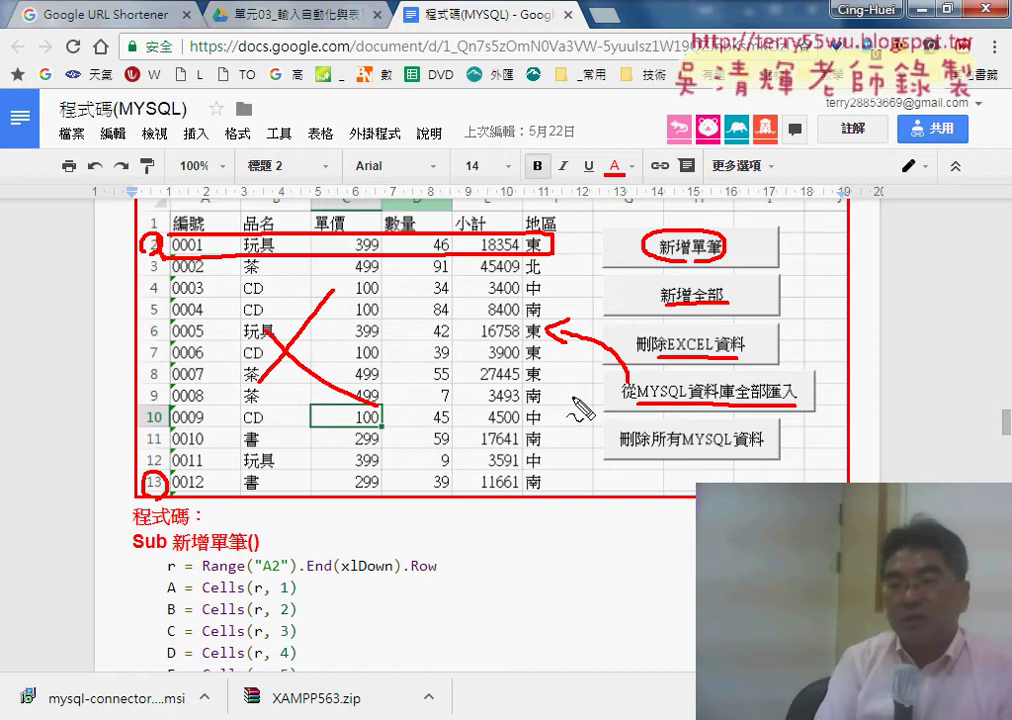
mouse_move(614, 425)
mouse_down()
mouse_move(707, 463)
mouse_move(680, 465)
mouse_up()
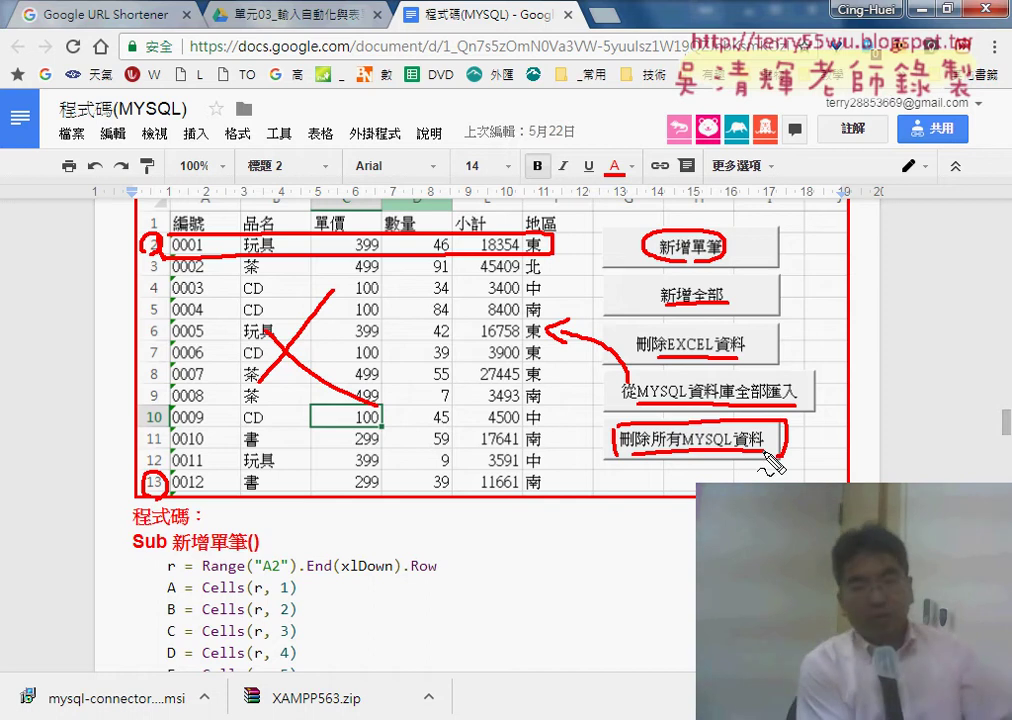
key(Escape)
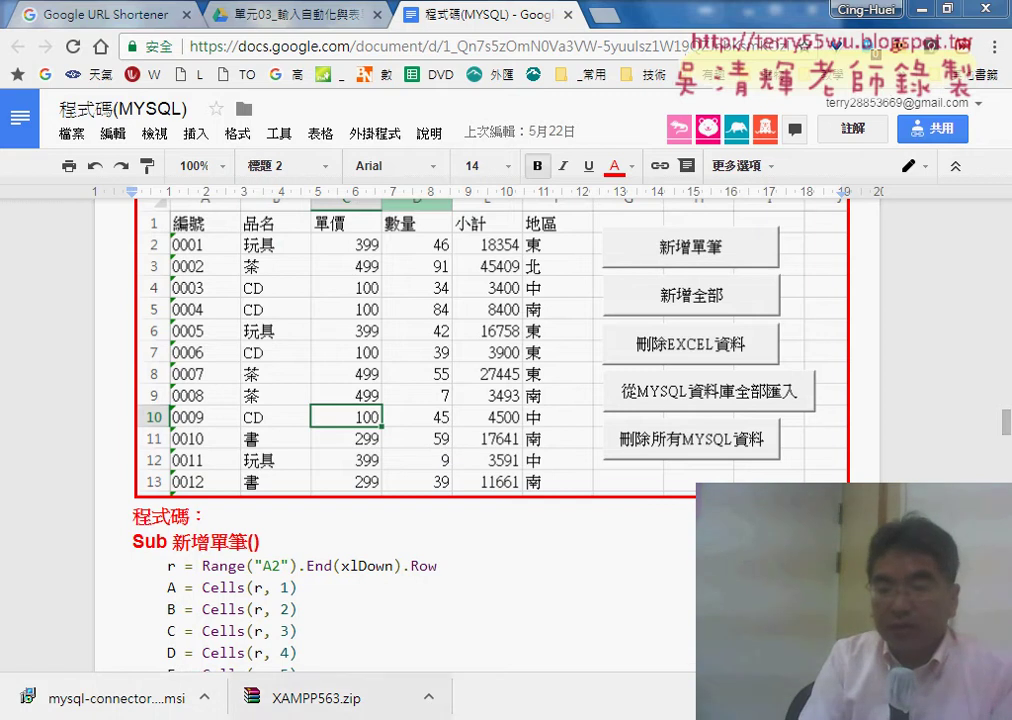
- Bring XAMPP Control Panel v3.2.1 from the taskbar in front of the Google Docs window
mouse_move(455, 715)
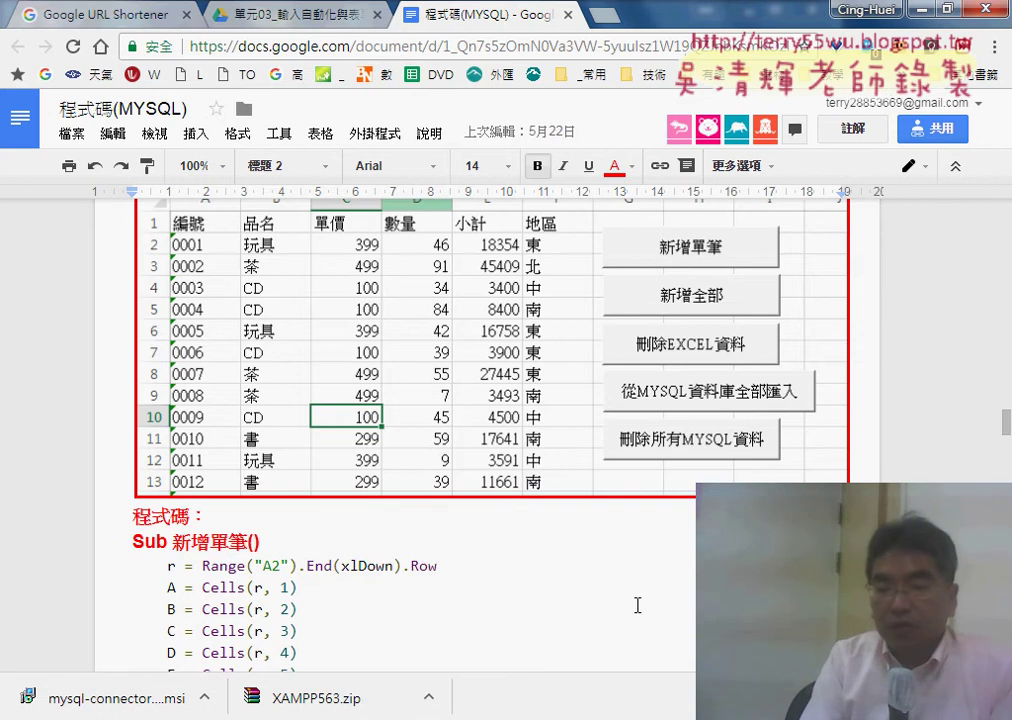
click(500, 716)
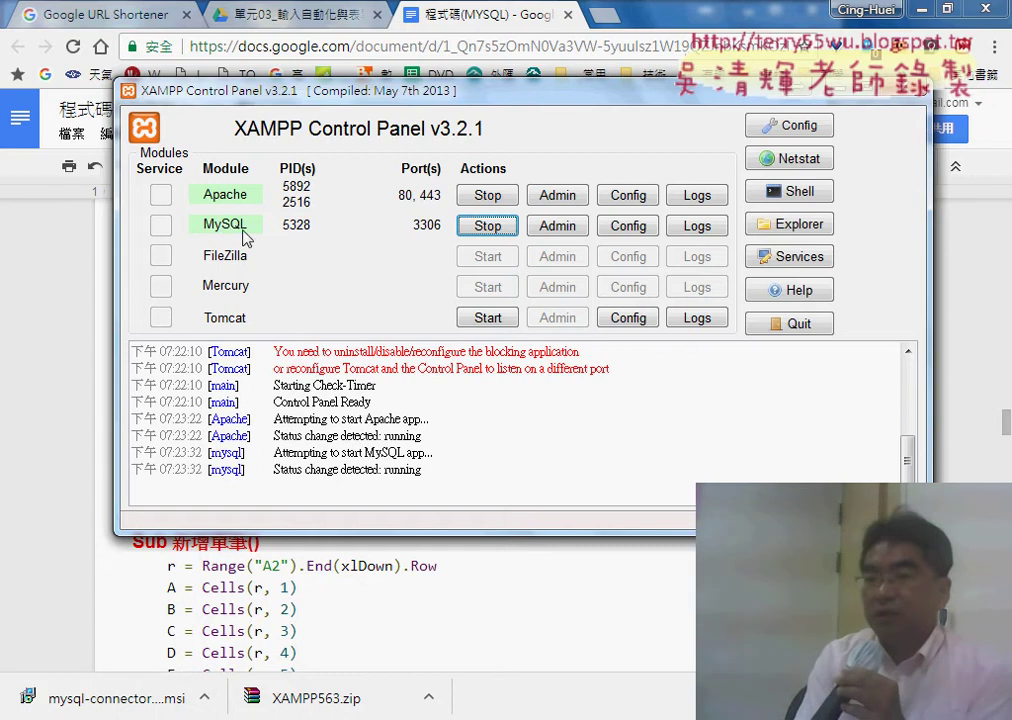
- Scroll the document to the page-3 security screenshot, then return to XAMPP Control Panel
drag(1005, 418, 997, 262)
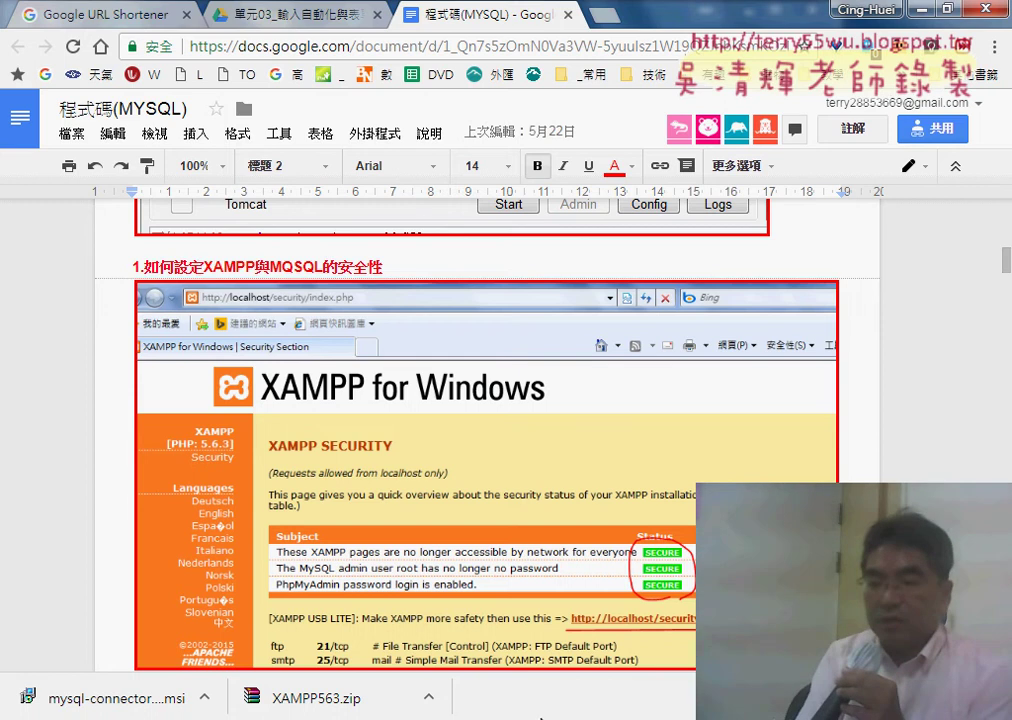
key(alt+Tab)
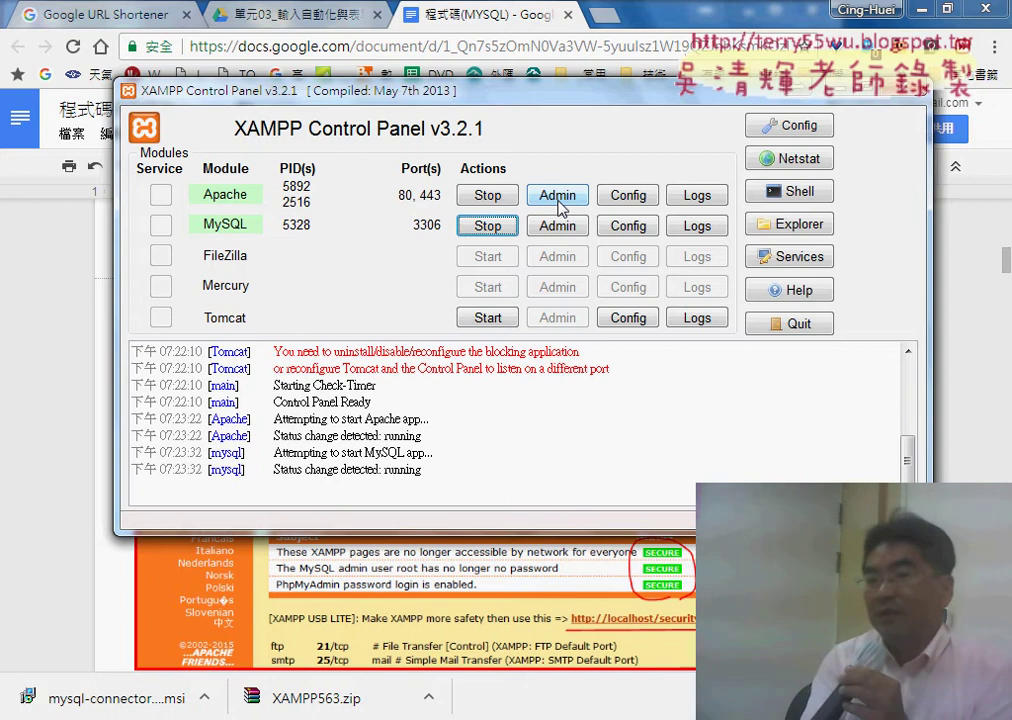
- Open Apache's Admin page and choose English to reach the XAMPP for Windows 5.6.3 welcome page
click(557, 197)
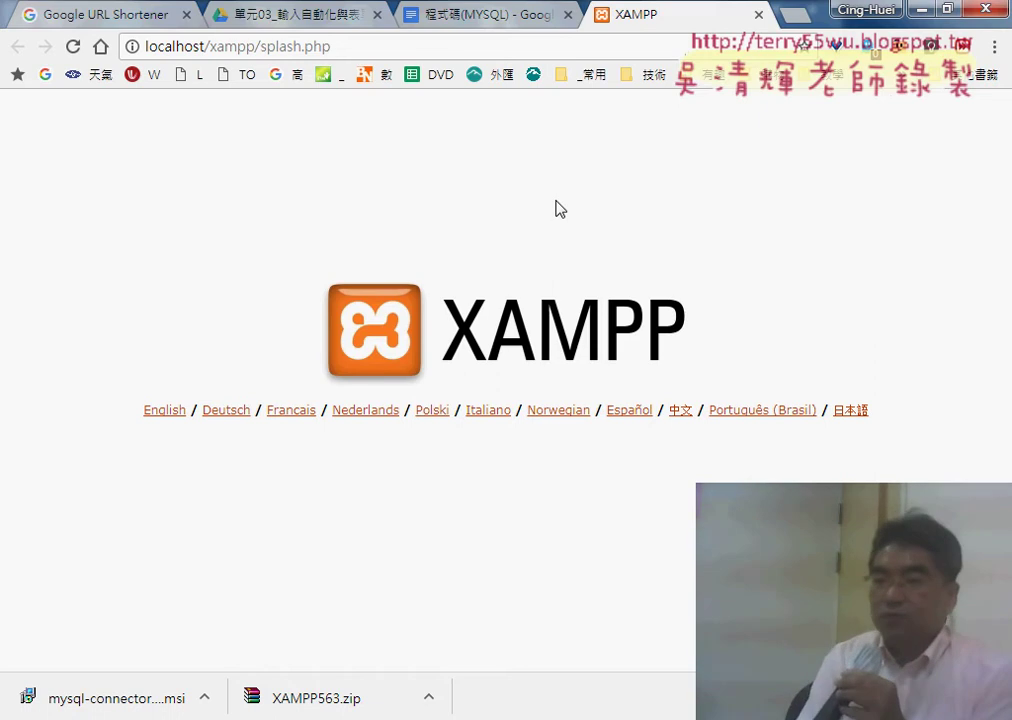
click(681, 413)
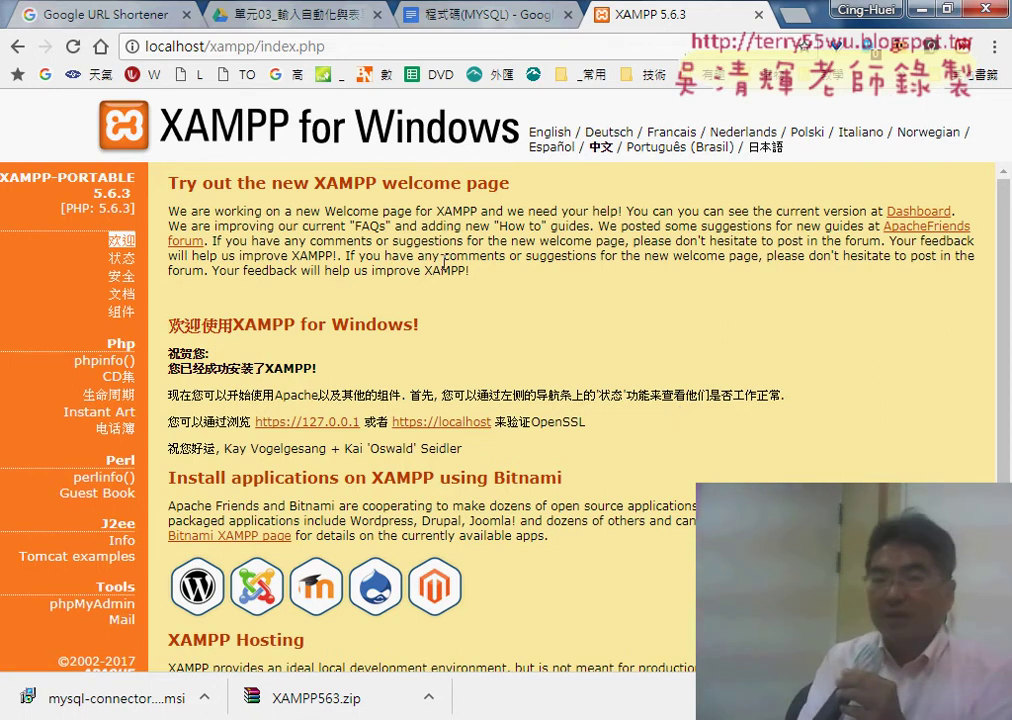
click(17, 46)
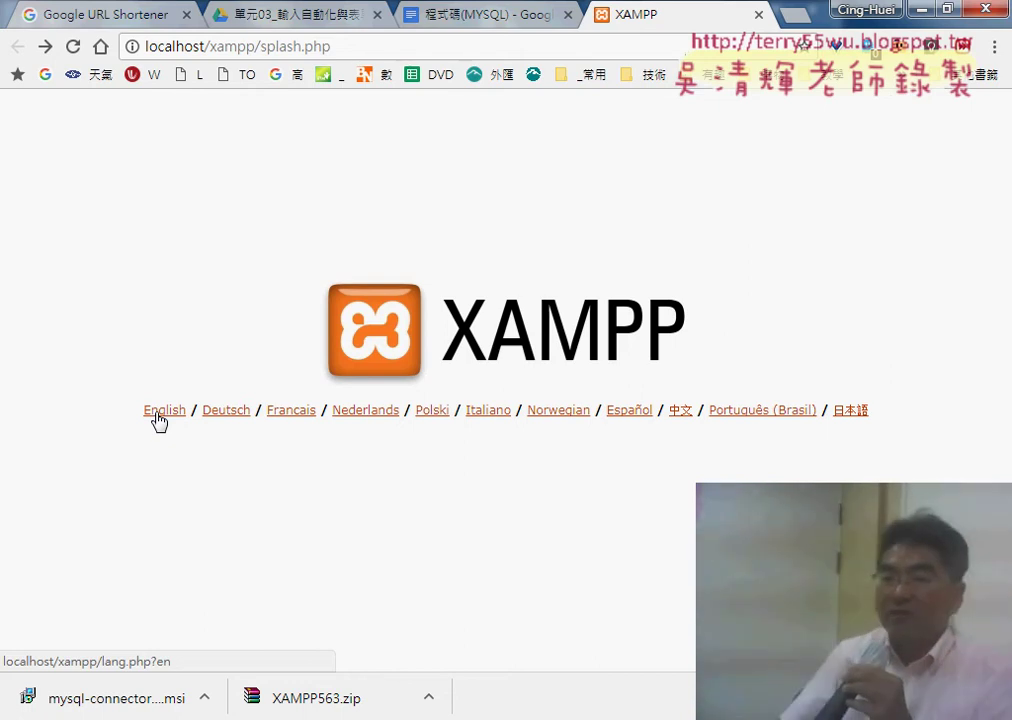
click(156, 414)
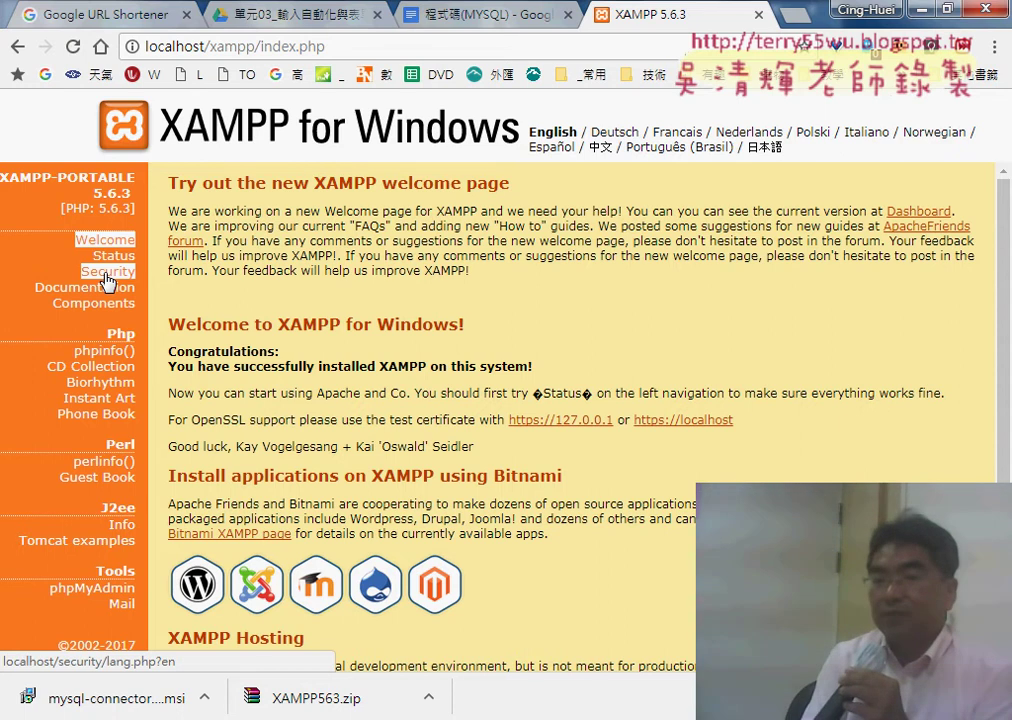
click(105, 272)
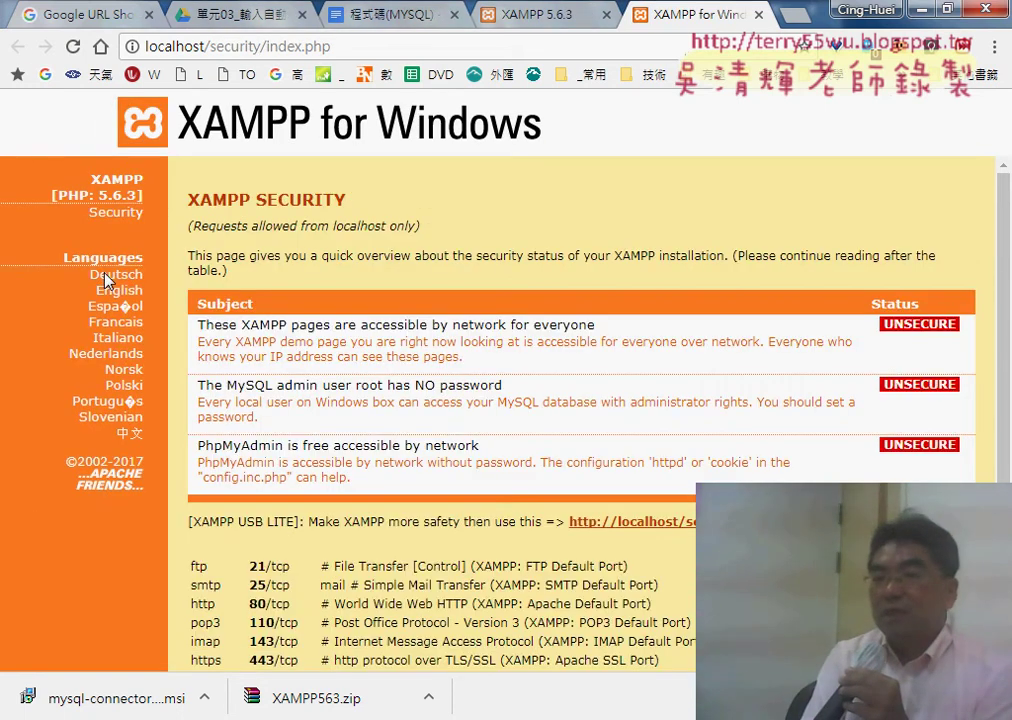
click(505, 14)
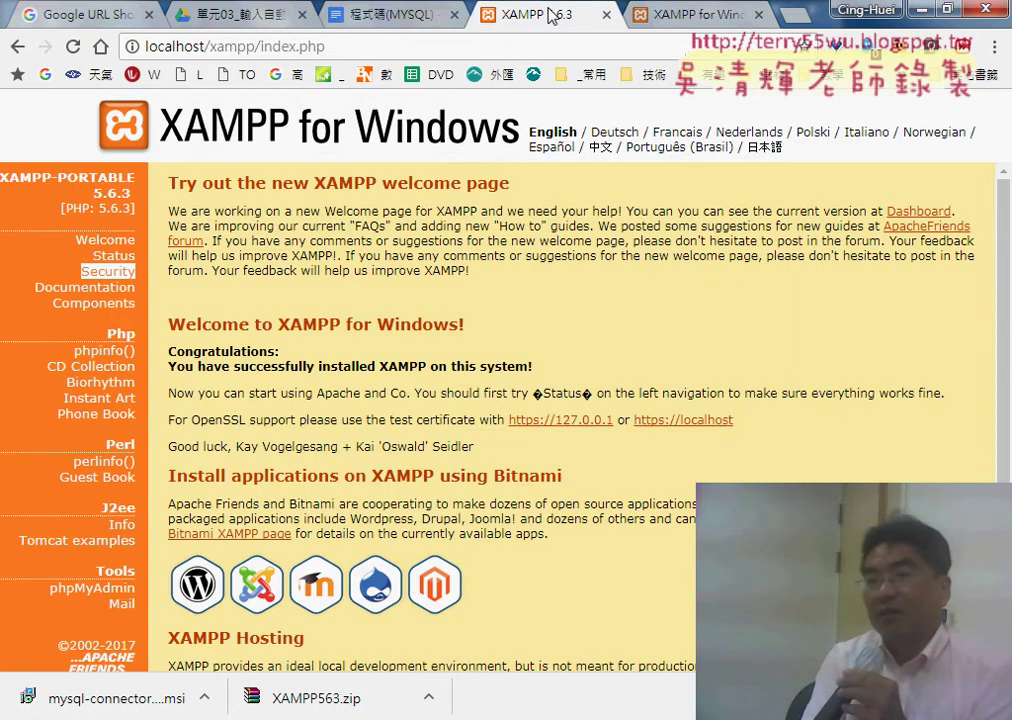
click(664, 22)
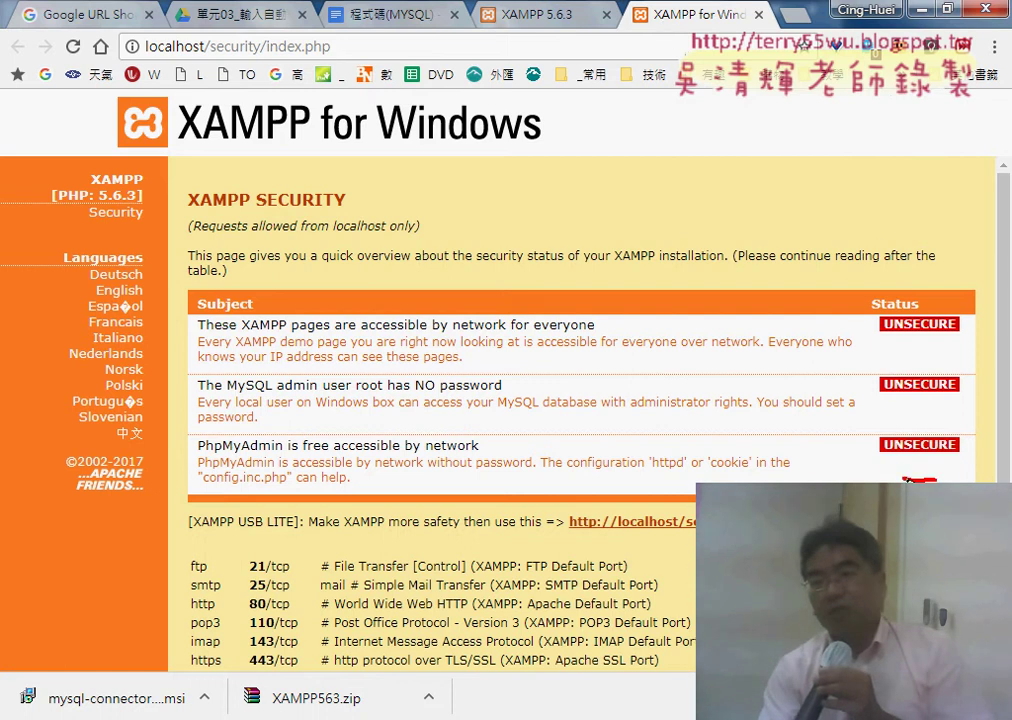
mouse_move(936, 479)
mouse_down()
mouse_move(968, 278)
mouse_move(935, 478)
mouse_up()
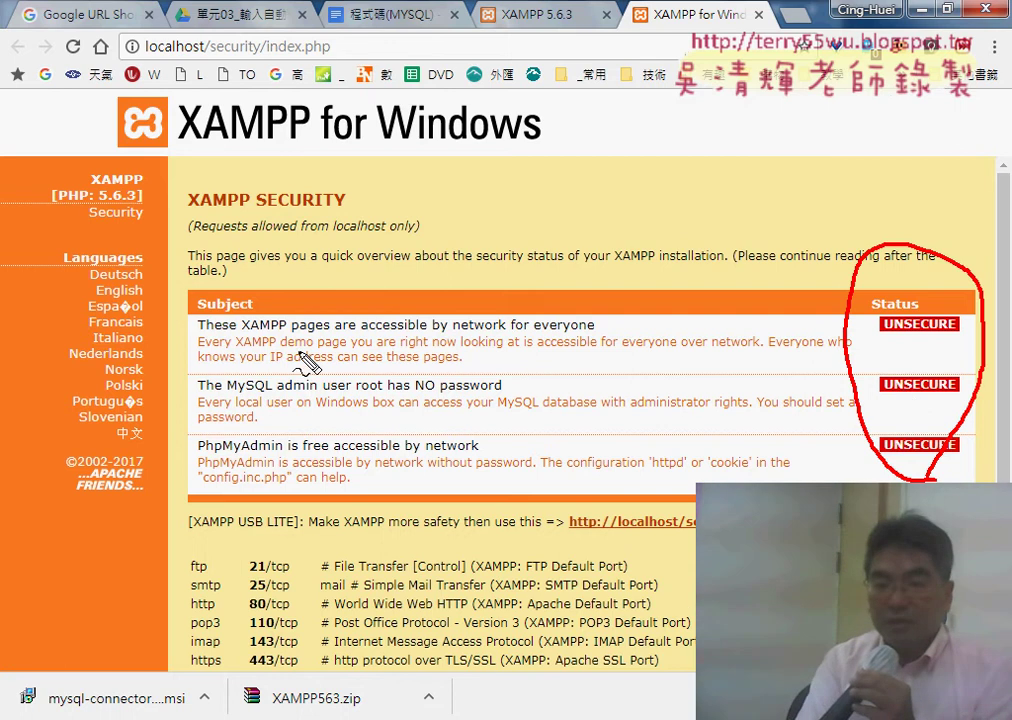
drag(250, 328, 286, 327)
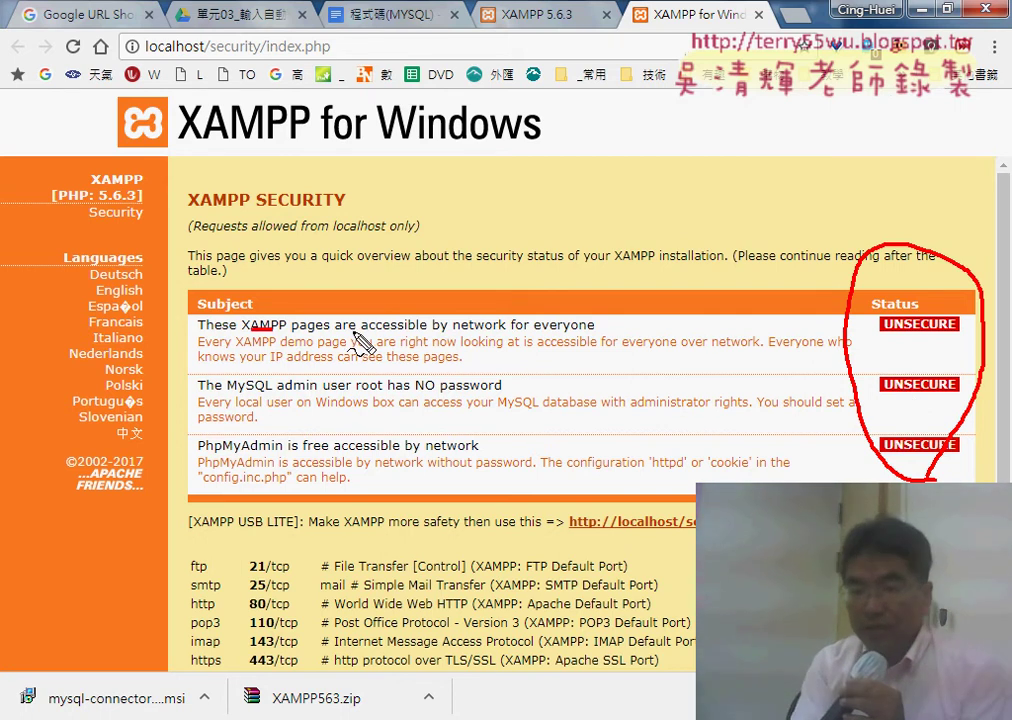
drag(450, 328, 588, 339)
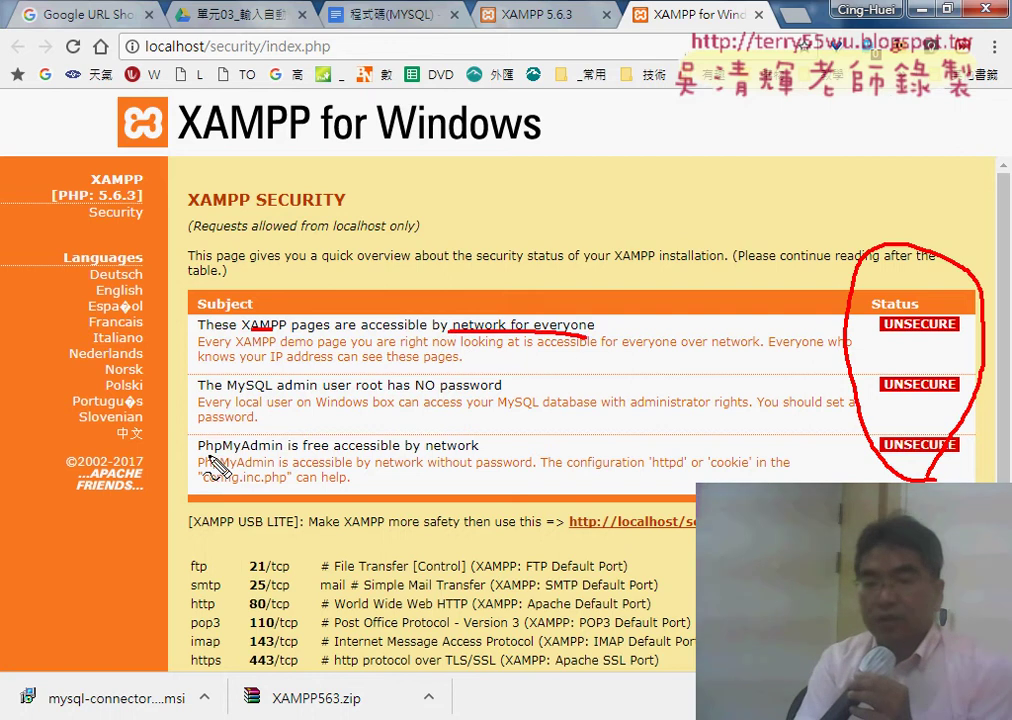
drag(233, 397, 493, 410)
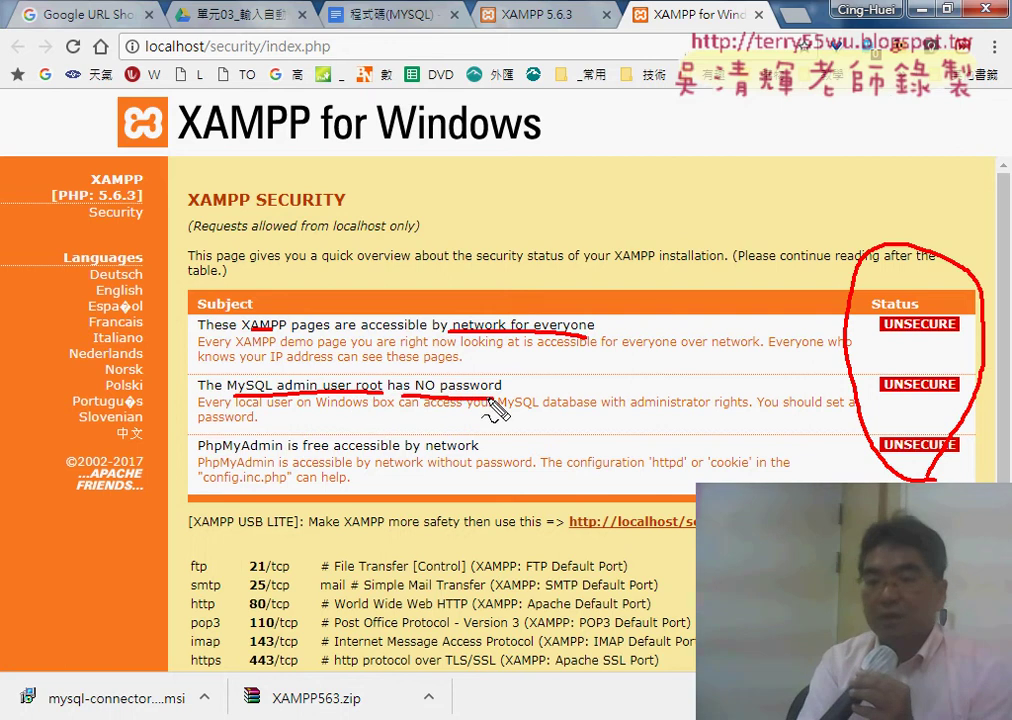
drag(199, 456, 268, 456)
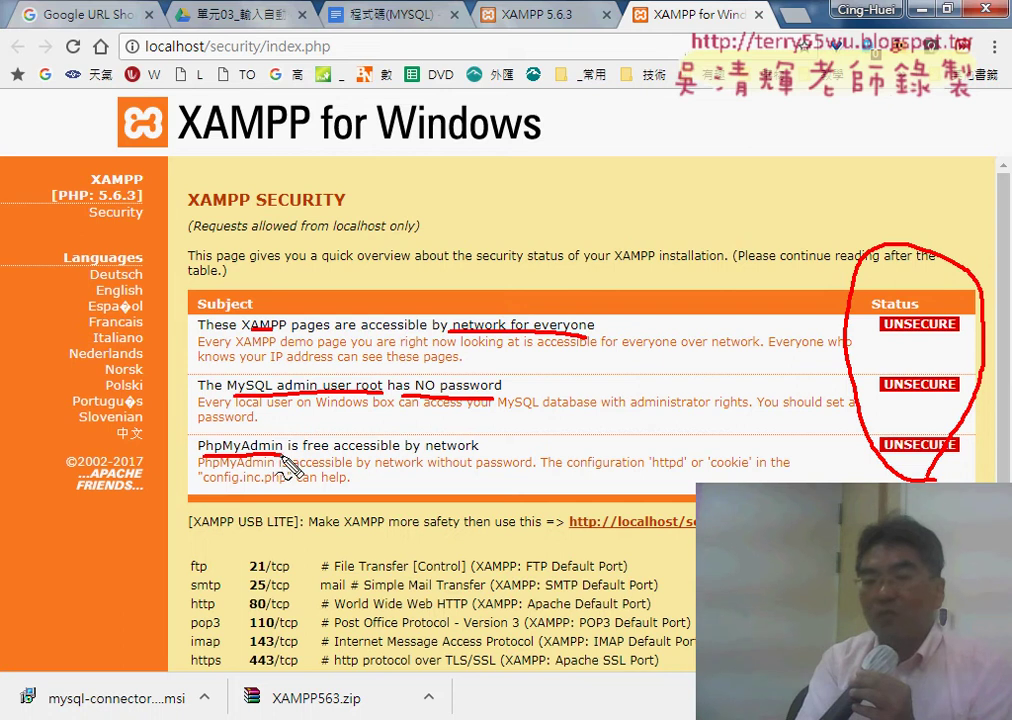
mouse_move(195, 451)
mouse_down()
mouse_move(162, 409)
mouse_move(195, 385)
mouse_up()
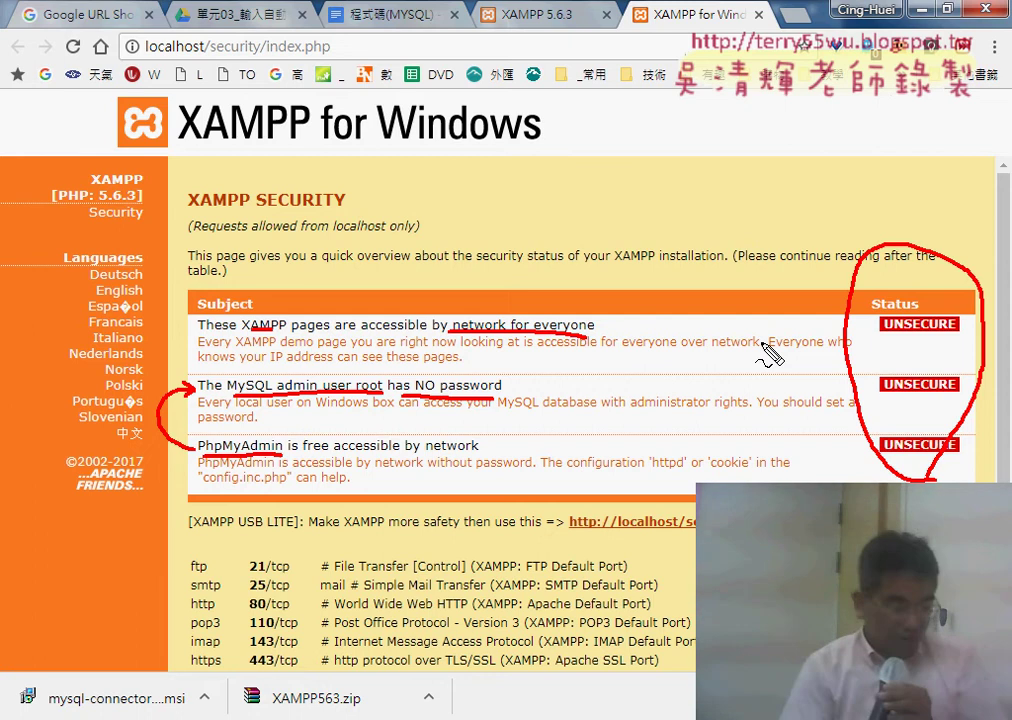
key(Escape)
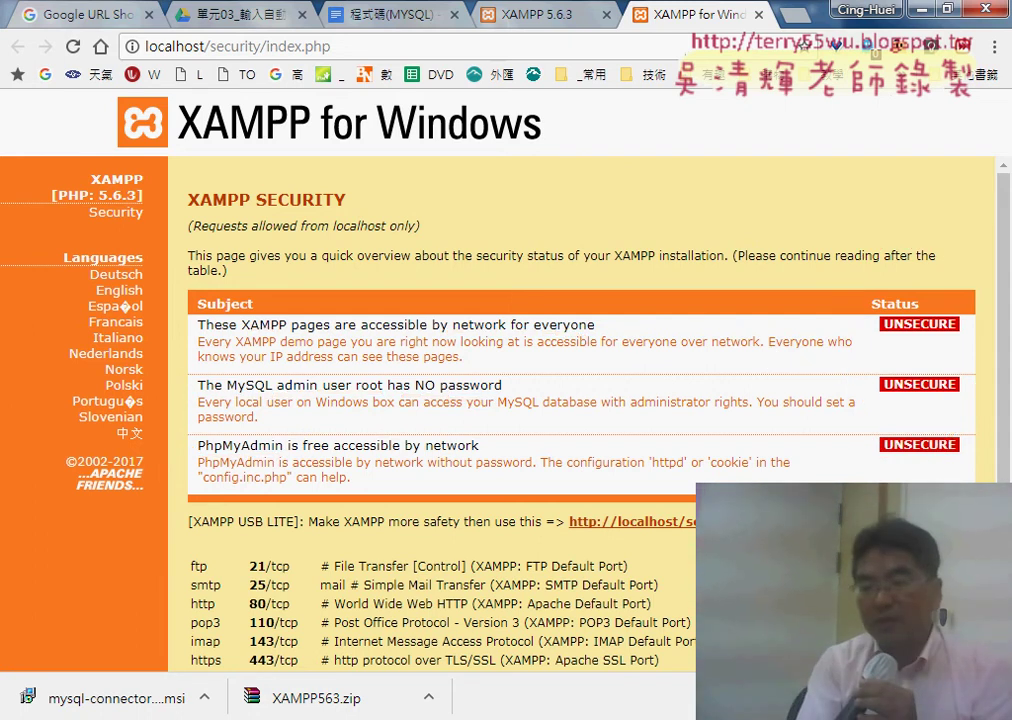
drag(690, 521, 569, 522)
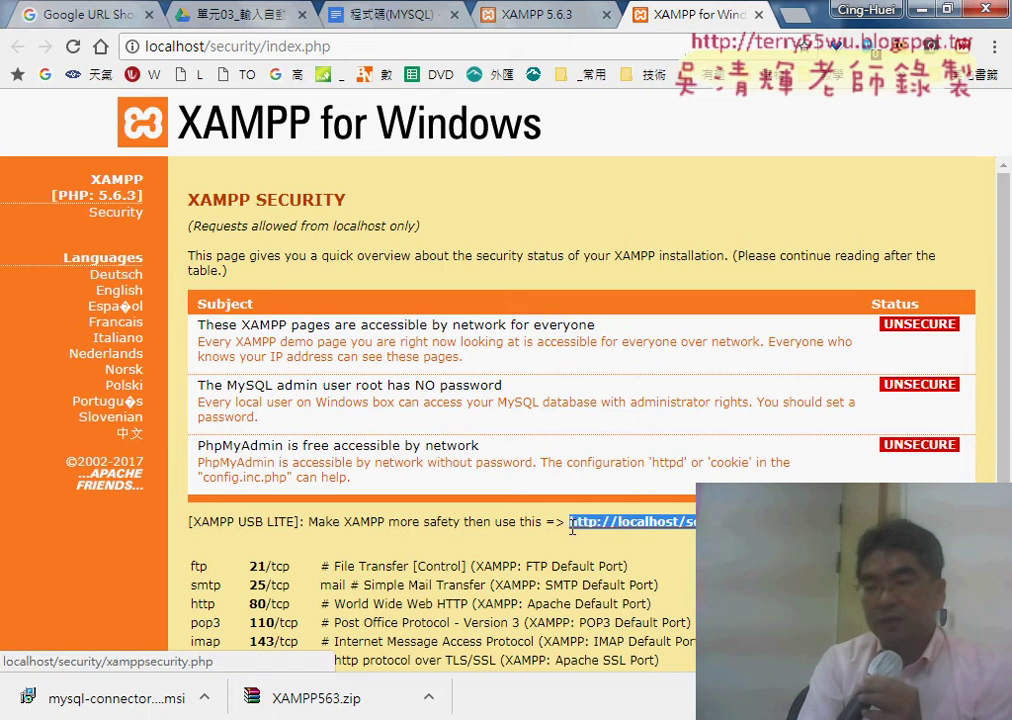
- Open xamppsecurity.php and locate the MySQL SuperUser root password fields
click(630, 524)
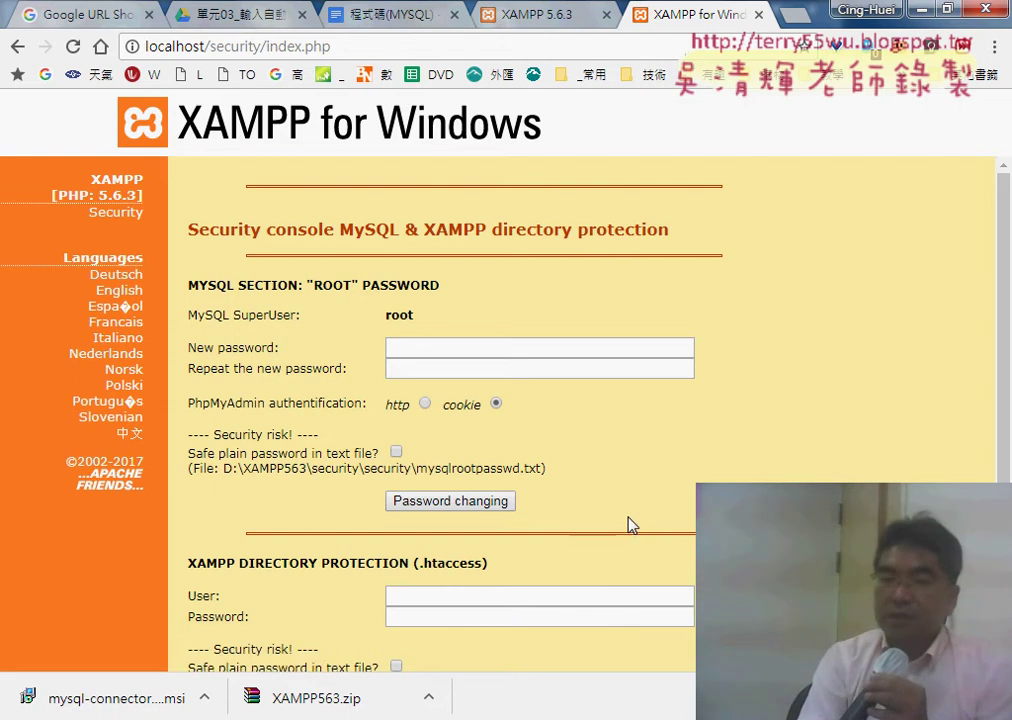
scroll(630, 524, down, 1)
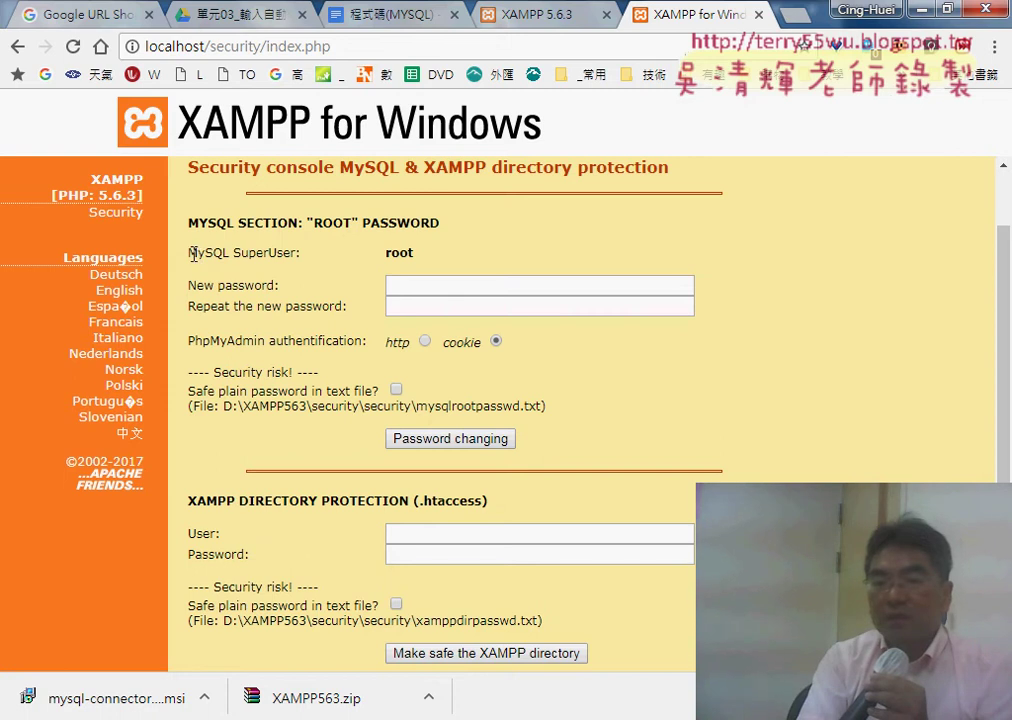
drag(218, 253, 312, 265)
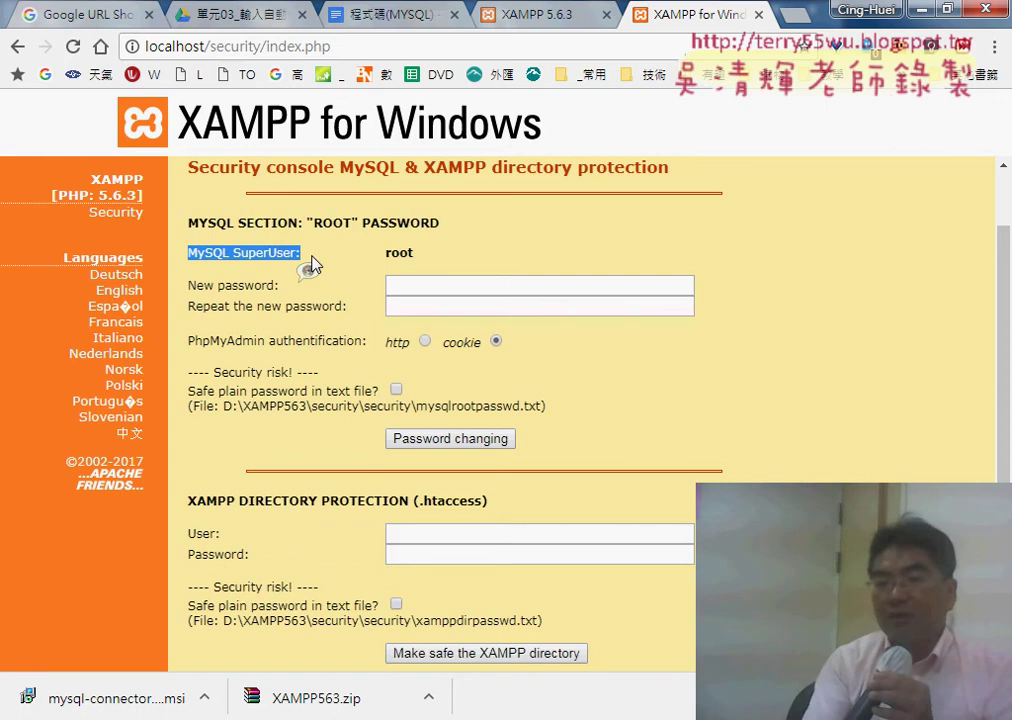
double_click(399, 253)
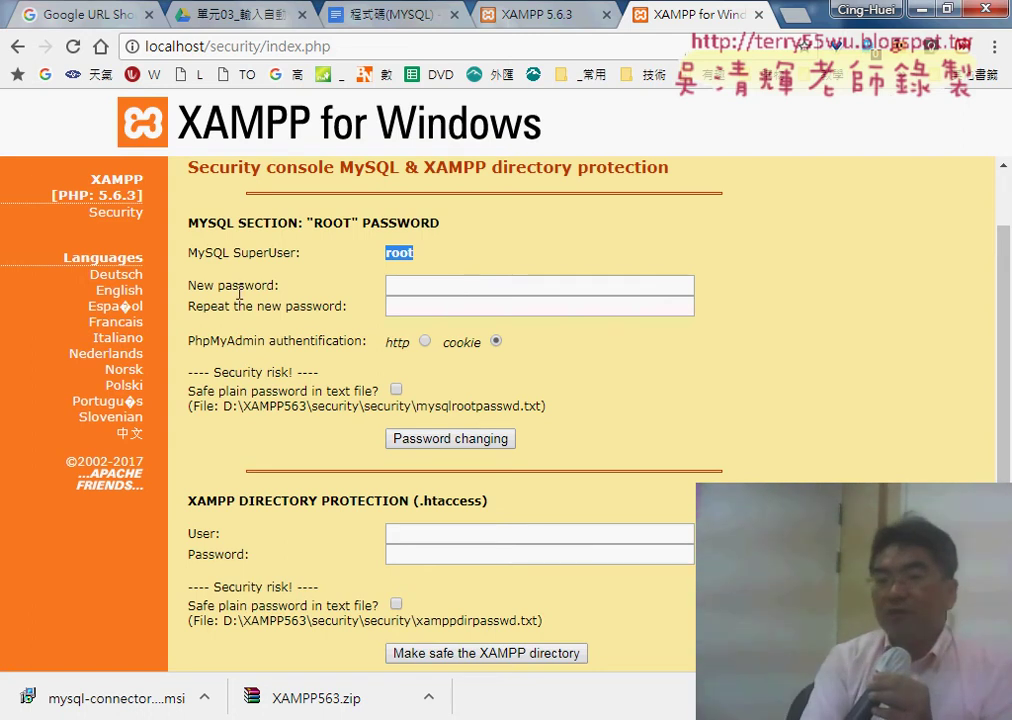
click(415, 292)
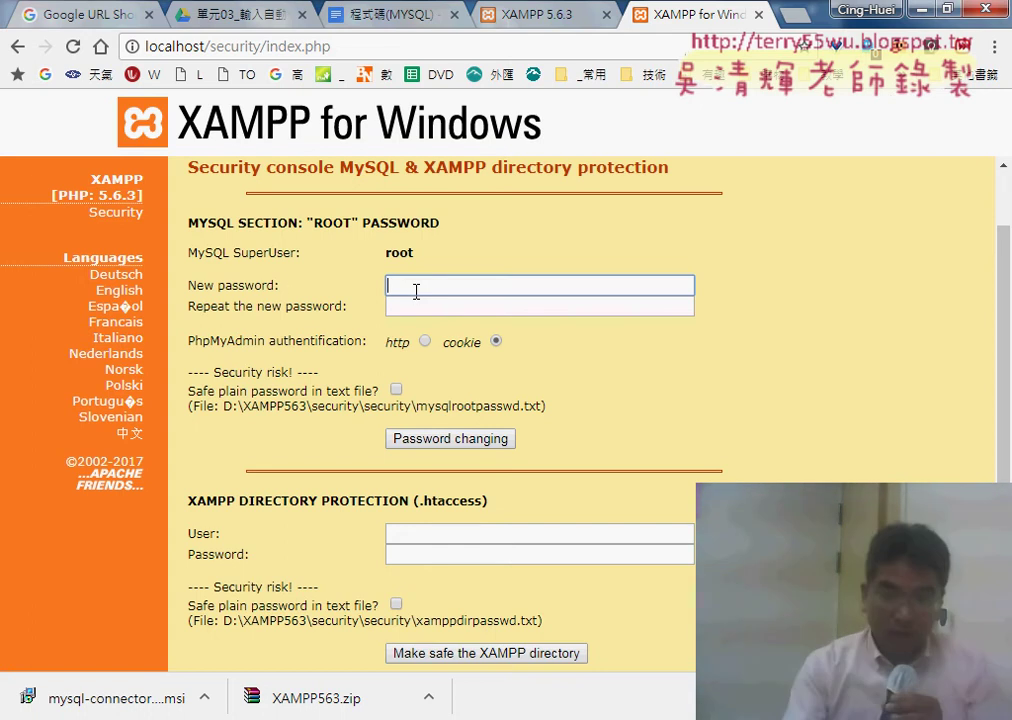
- Look up the connection-string password in the 程式碼(MYSQL) notes, then return to the console
click(385, 20)
scroll(890, 360, down, 3)
scroll(890, 360, down, 3)
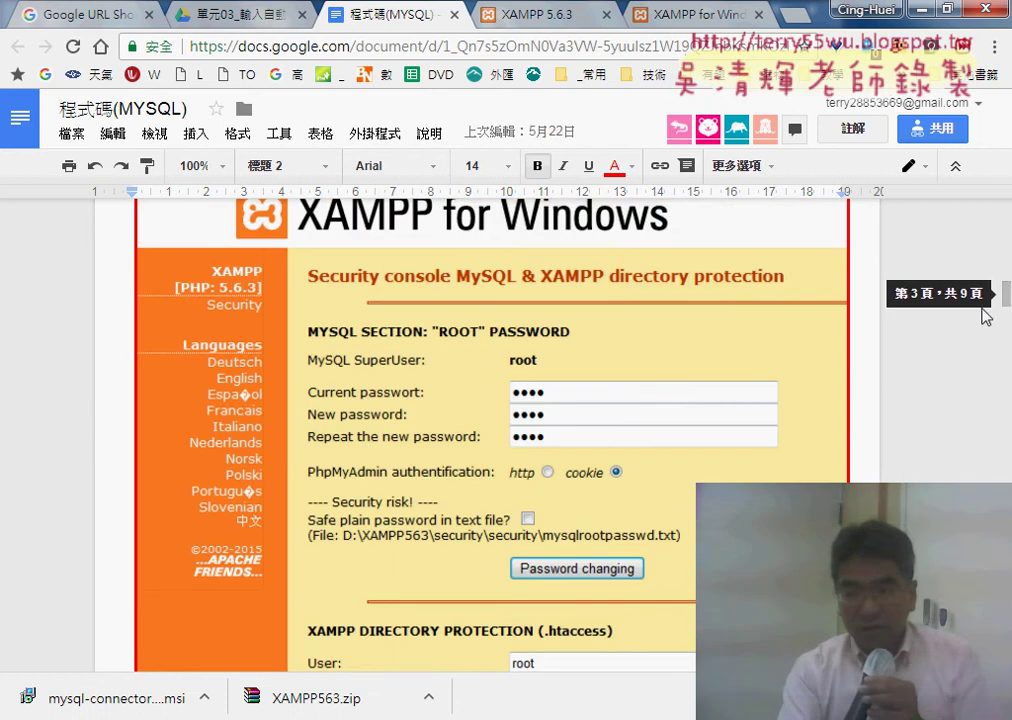
drag(1007, 298, 1008, 476)
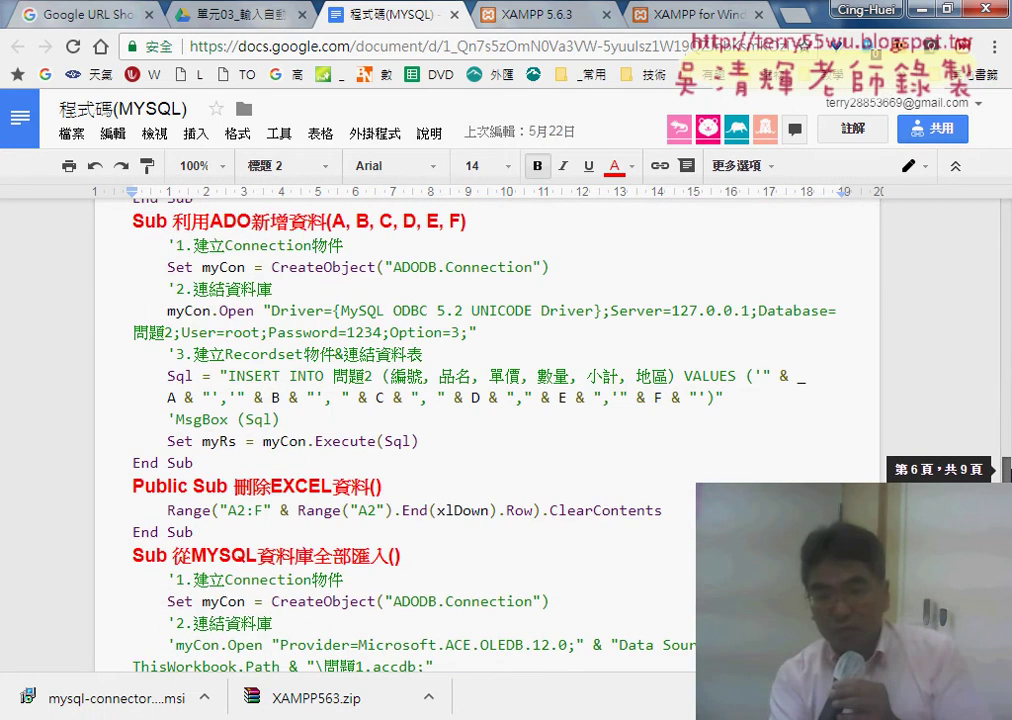
drag(347, 332, 382, 332)
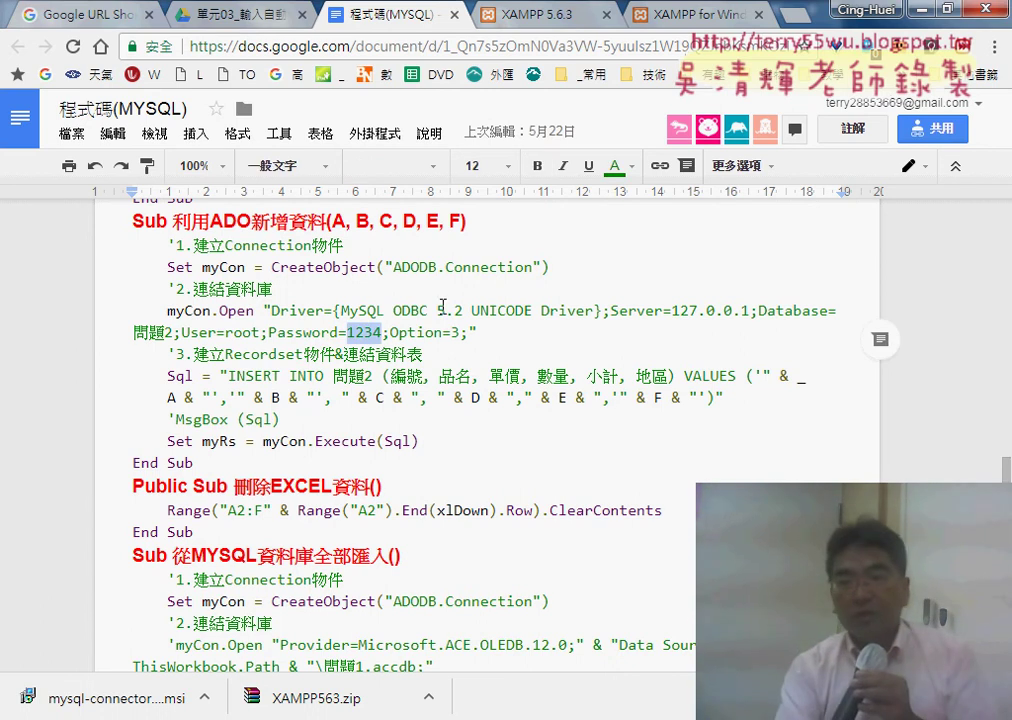
click(632, 20)
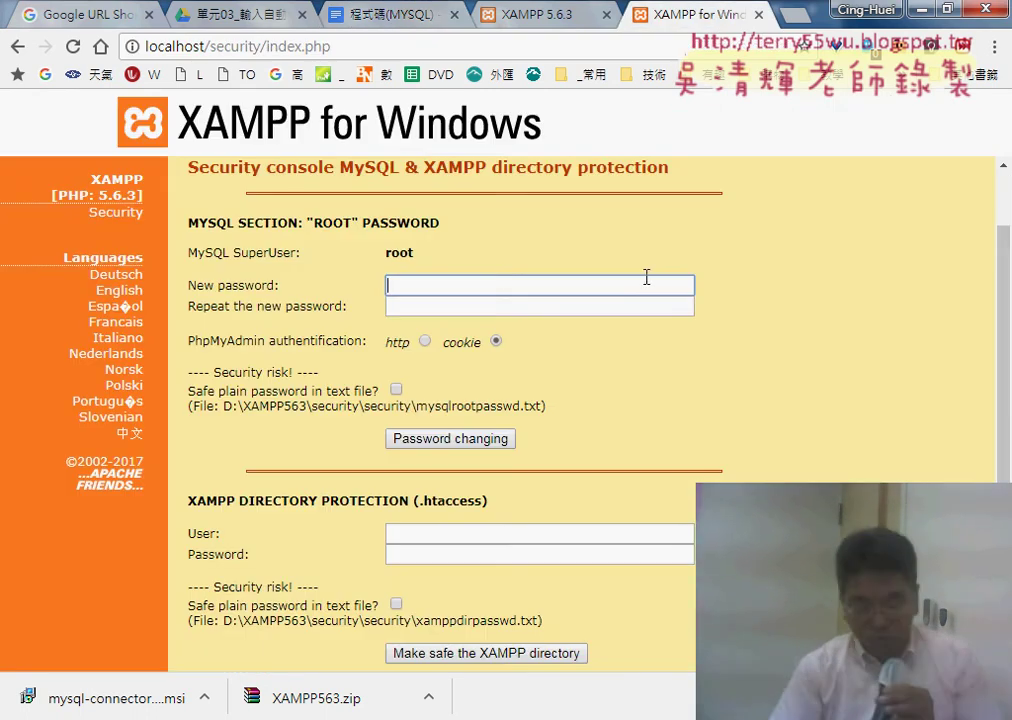
- Enter the new root password in both password fields
click(506, 285)
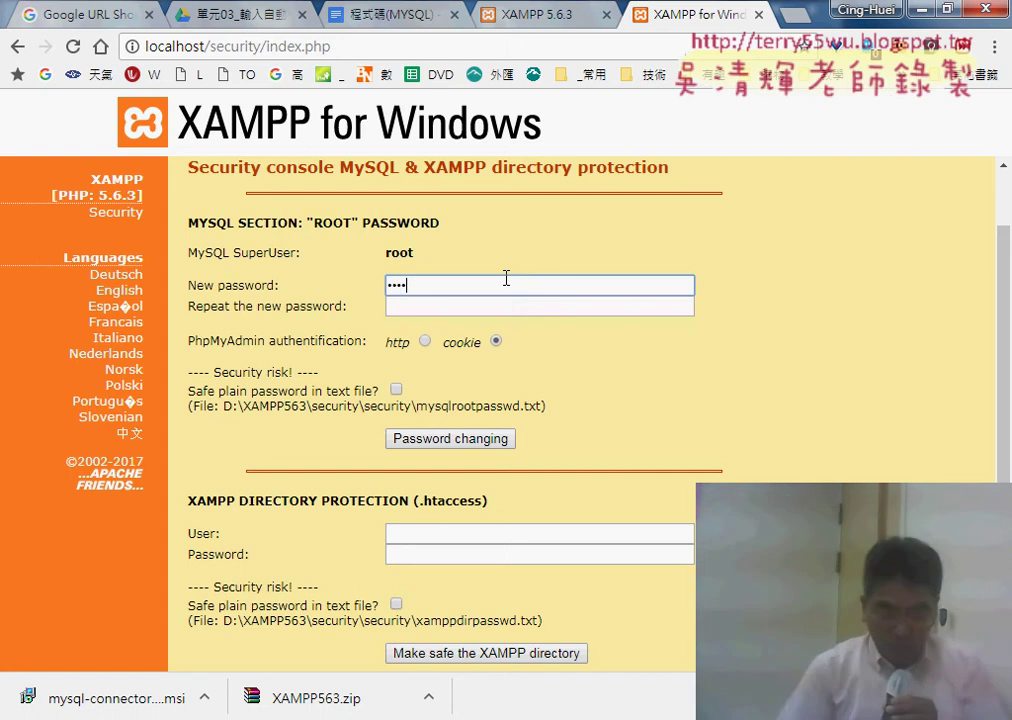
key(Tab)
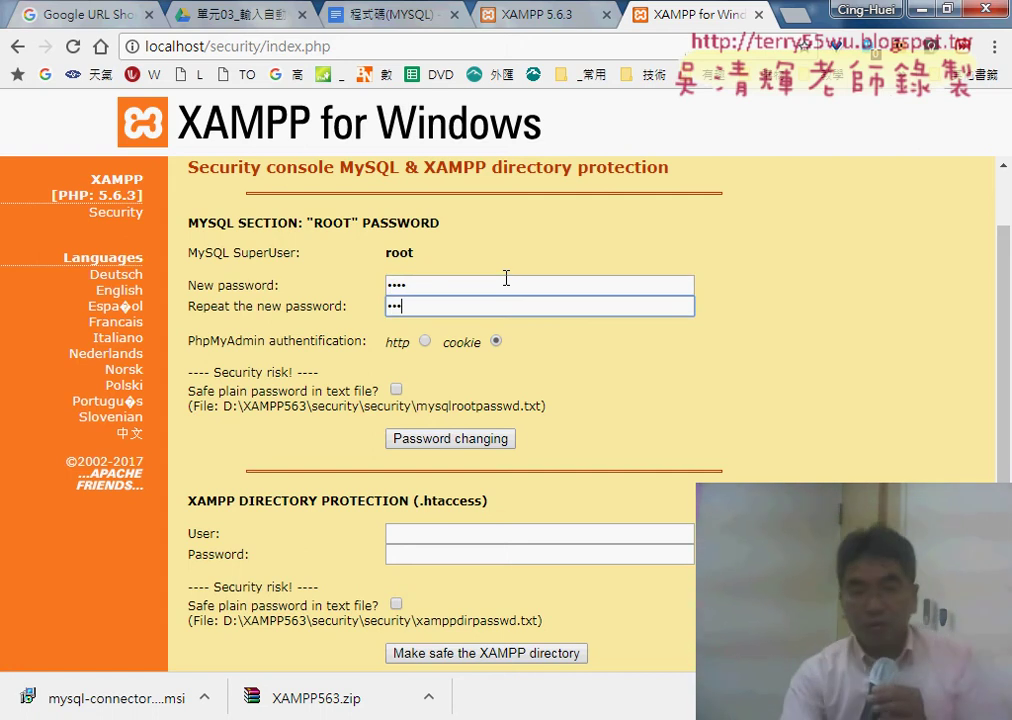
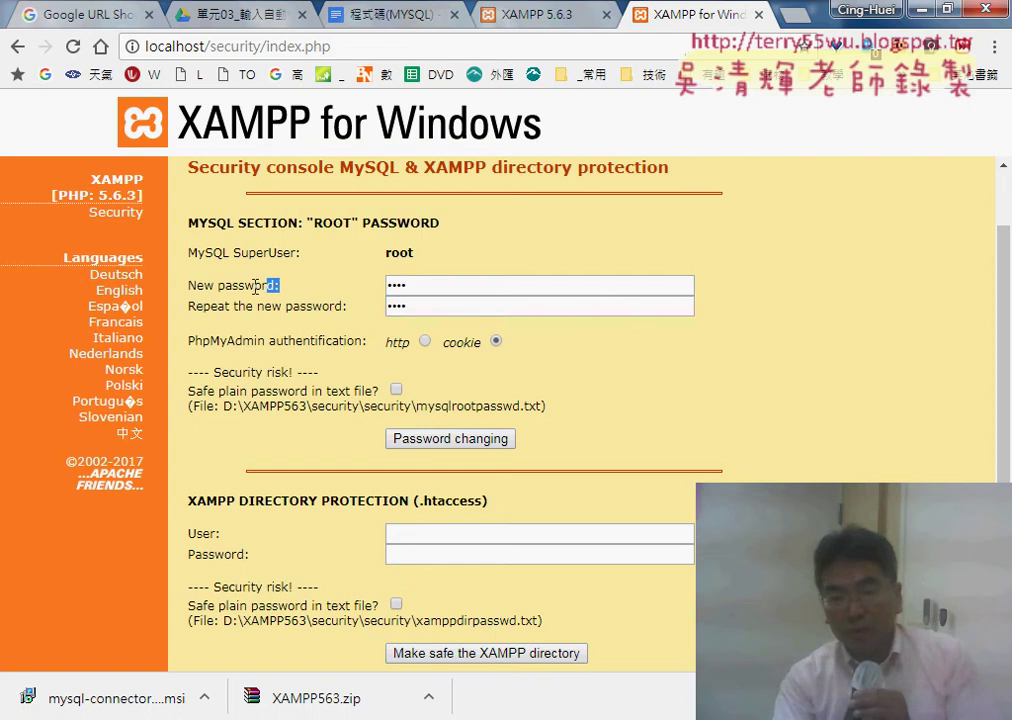
mouse_move(278, 285)
mouse_down()
mouse_move(218, 285)
mouse_move(299, 306)
mouse_up()
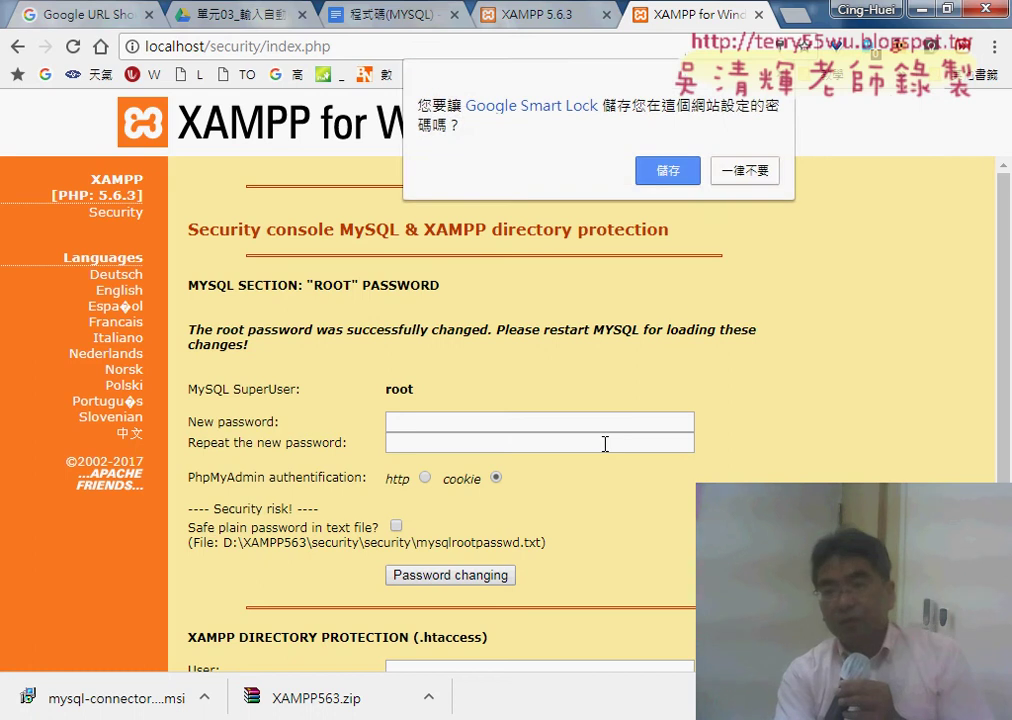
- Save the password in the browser, close the console tab and reopen the Security overview
click(676, 171)
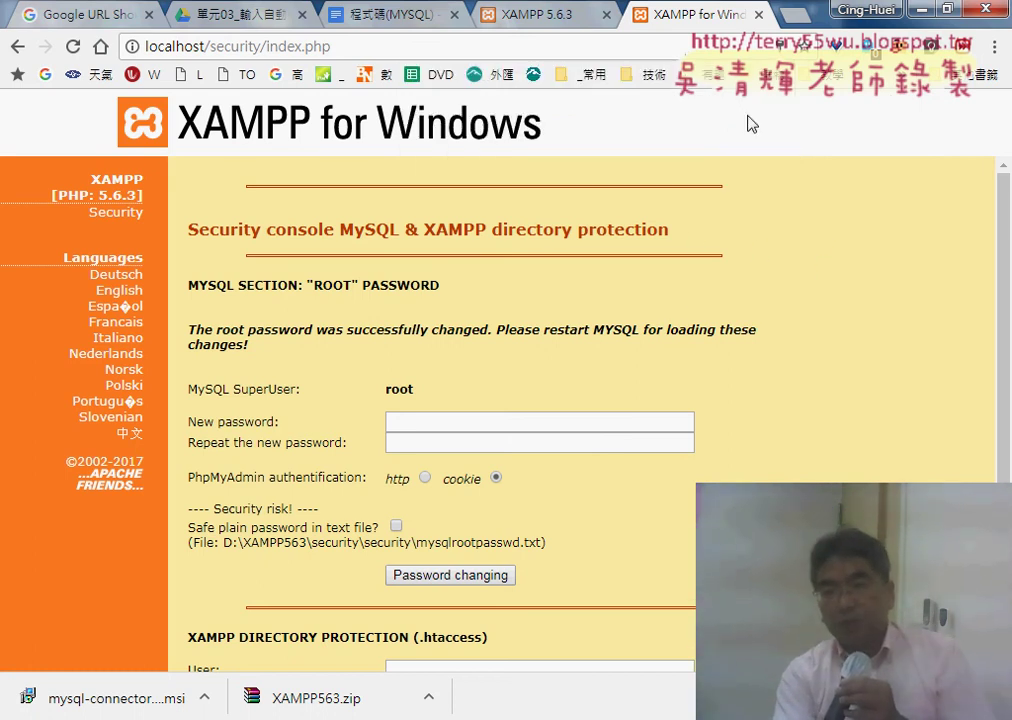
click(759, 15)
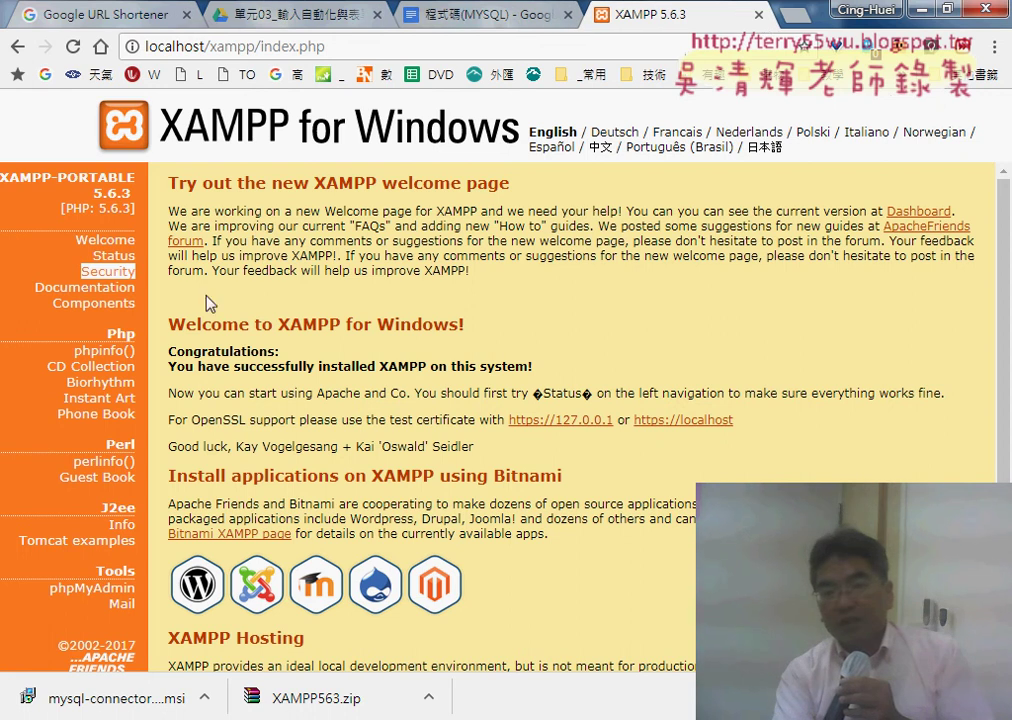
click(106, 272)
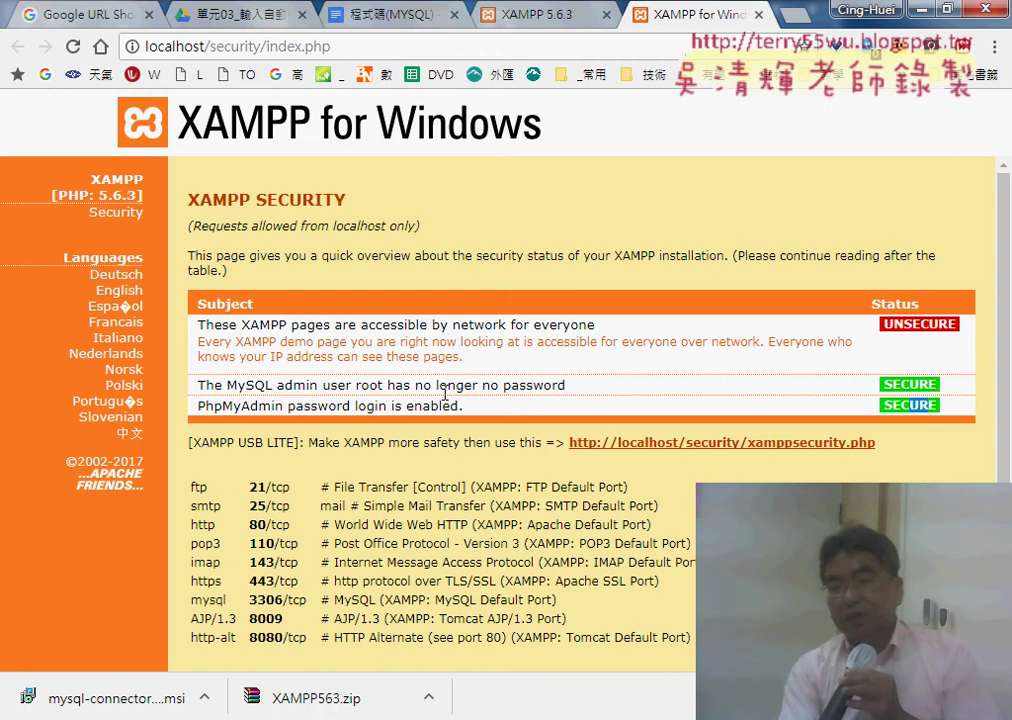
- Confirm MySQL root and PhpMyAdmin now read SECURE, then reopen xamppsecurity.php
drag(196, 389, 472, 417)
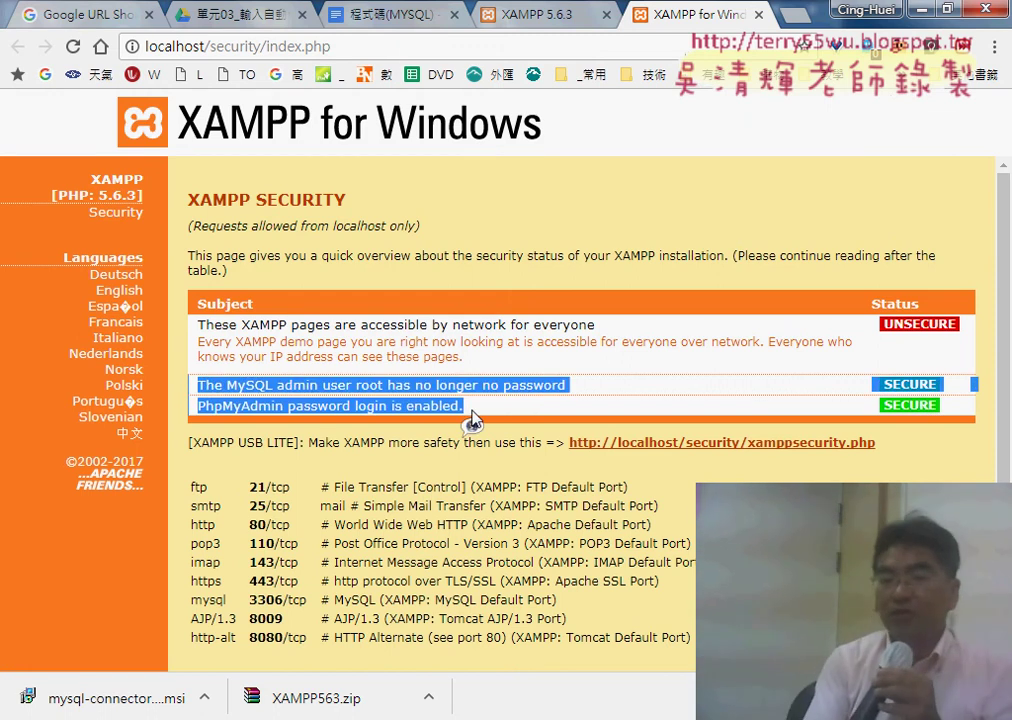
click(290, 388)
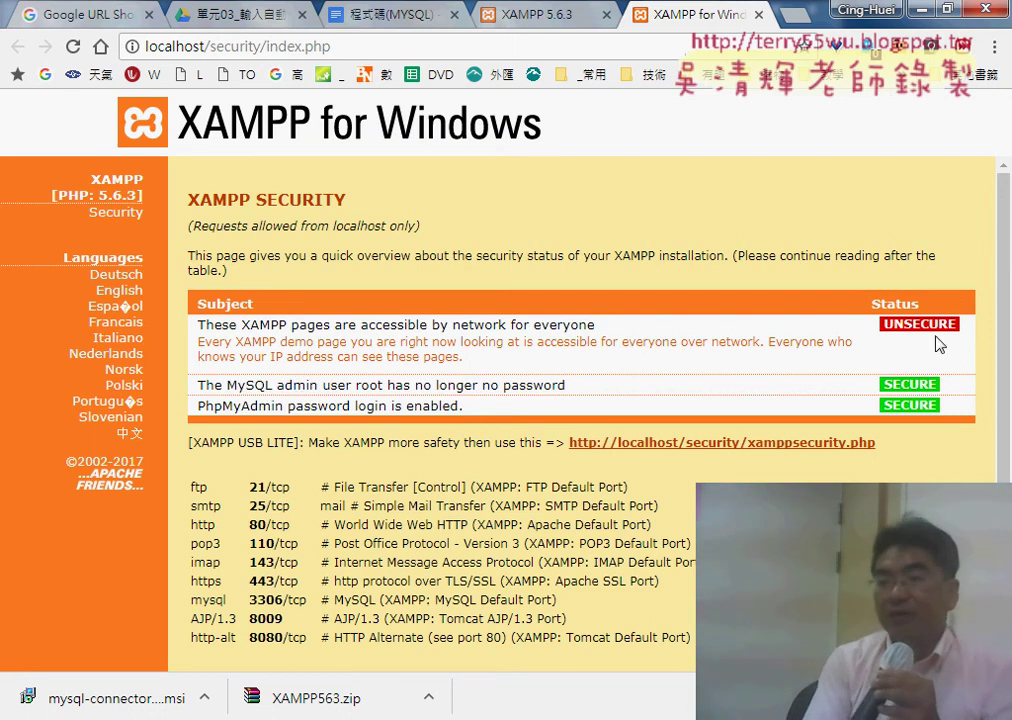
click(754, 452)
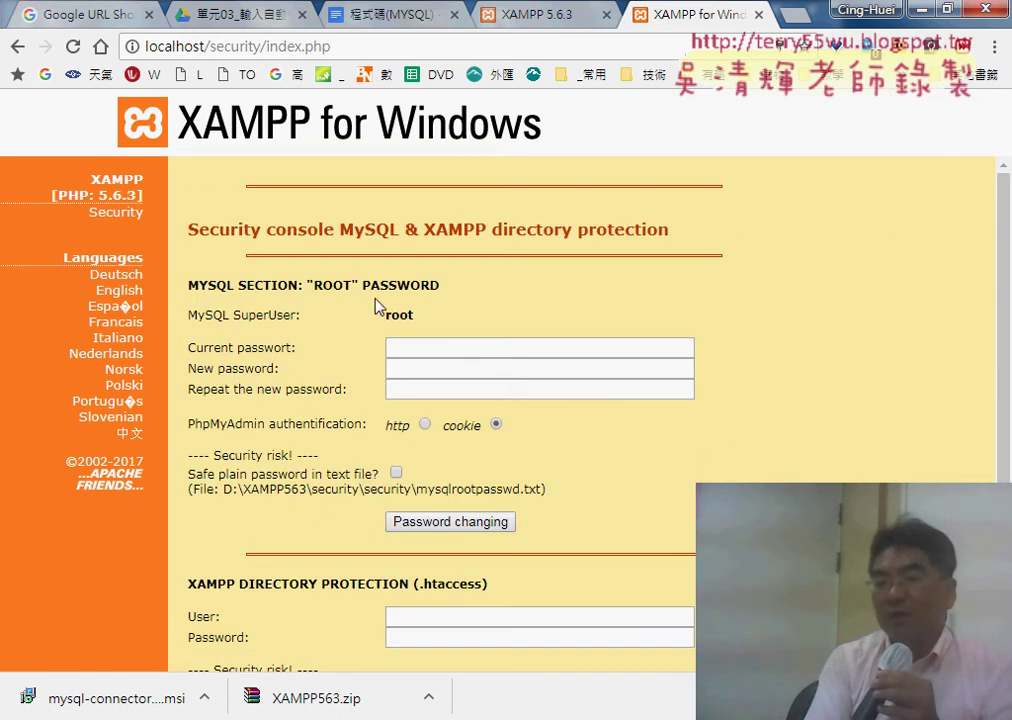
- Scroll to XAMPP Directory Protection and enter root as the user name
scroll(437, 424, down, 1)
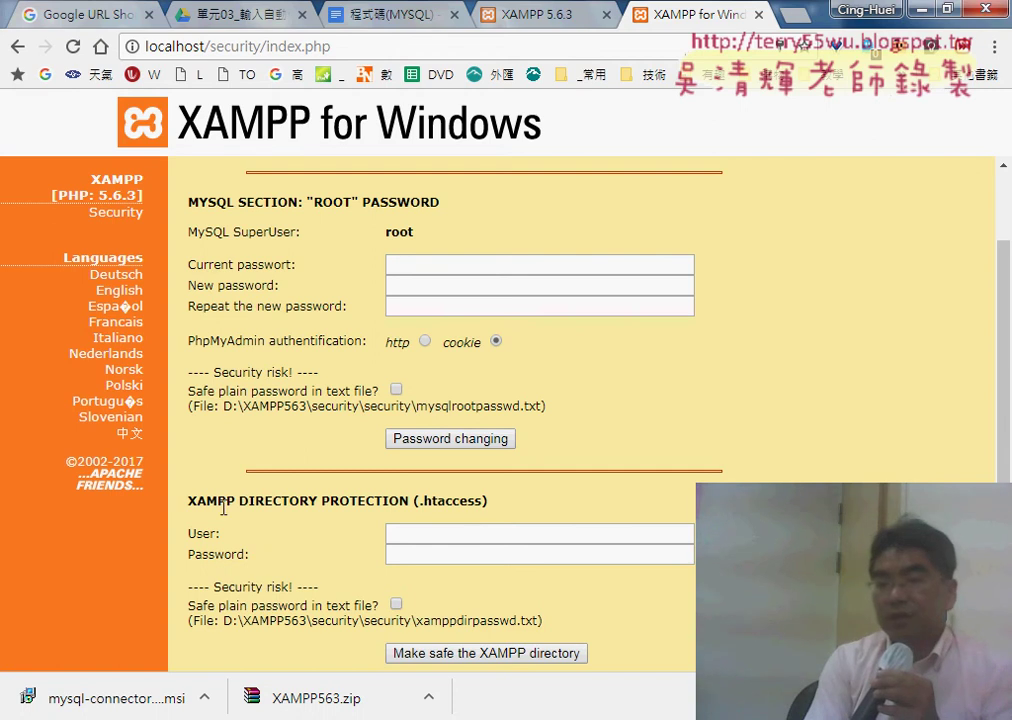
drag(191, 501, 235, 502)
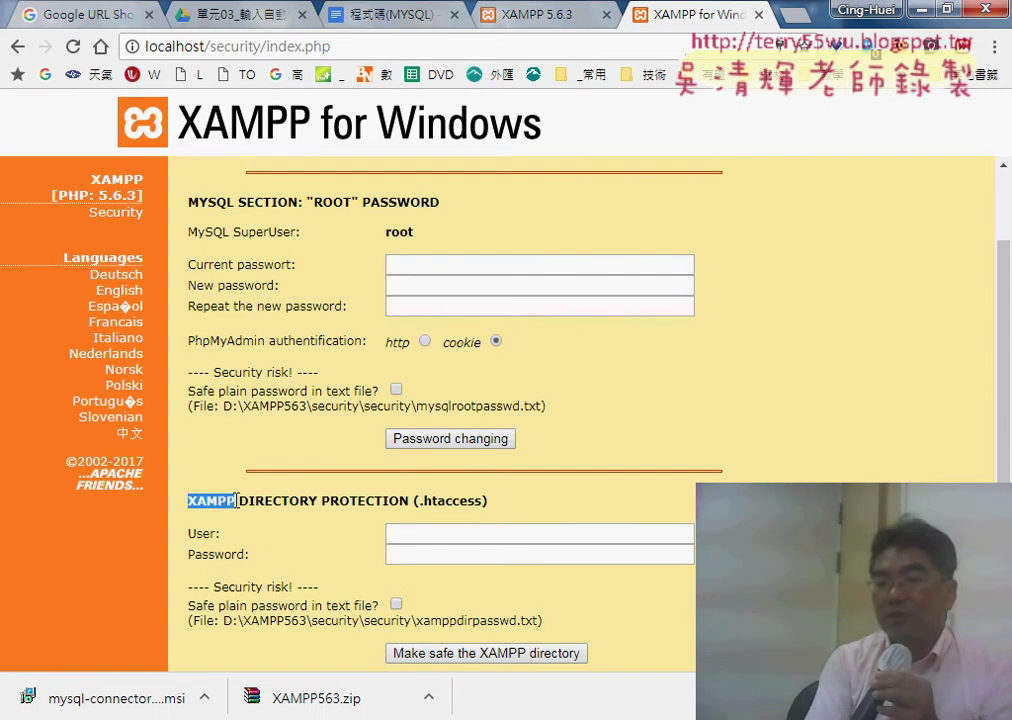
click(413, 535)
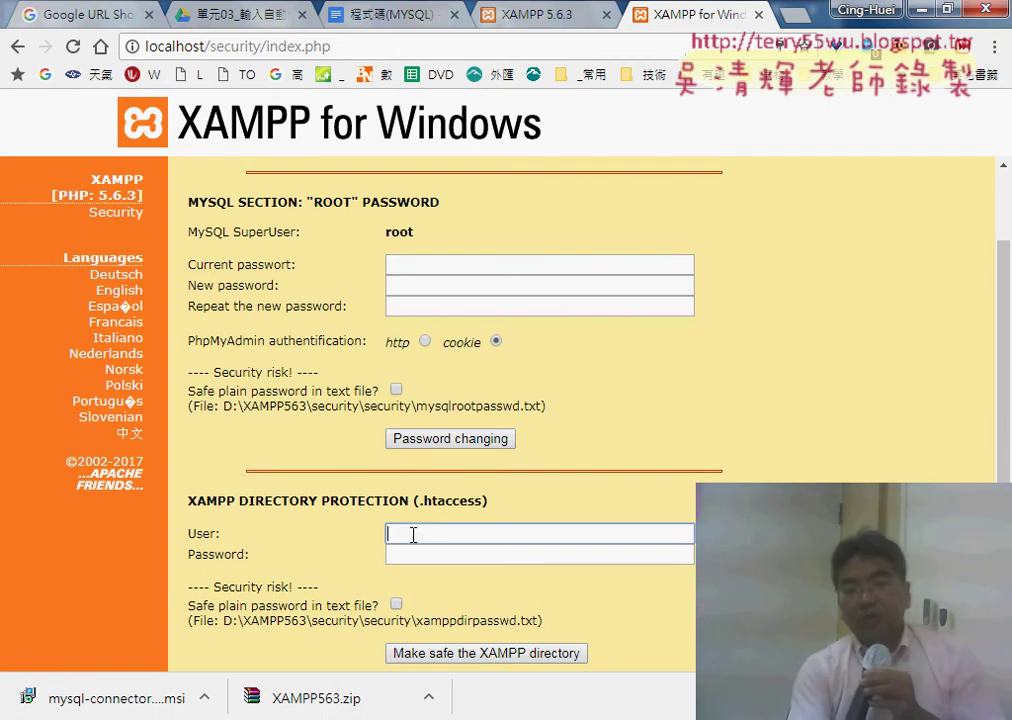
triple_click(204, 534)
click(226, 542)
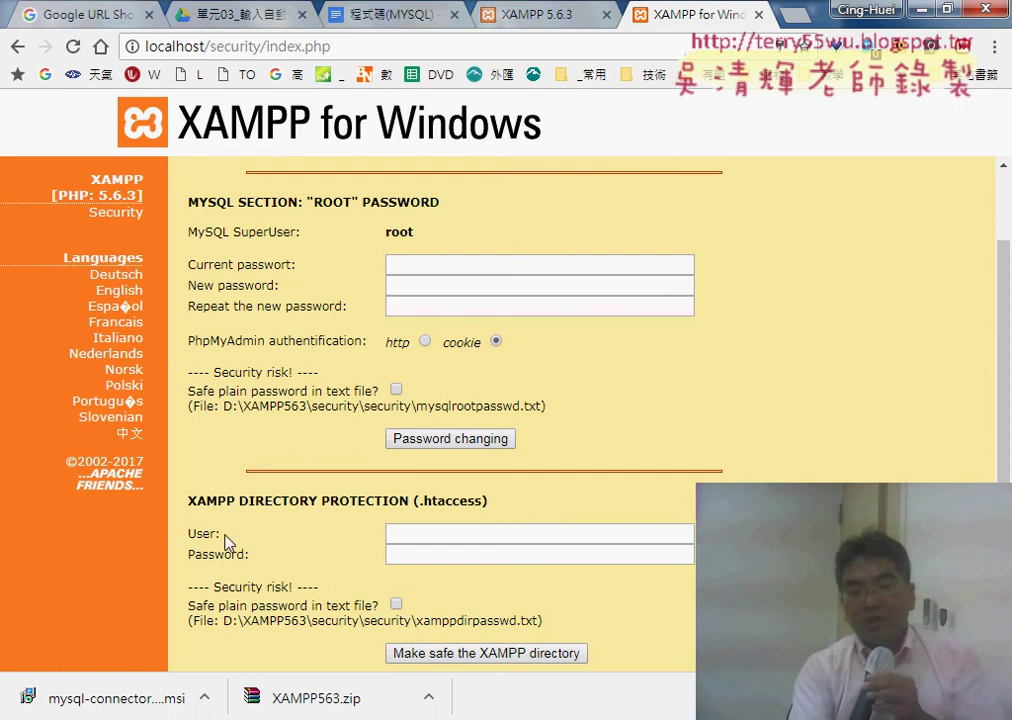
click(405, 537)
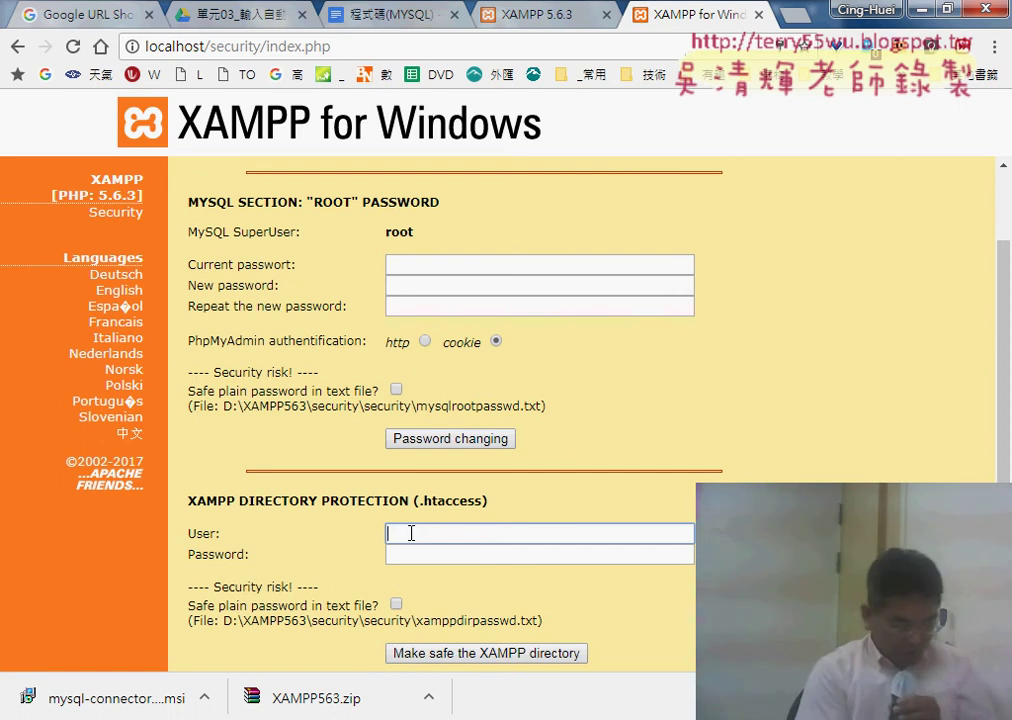
text(r)
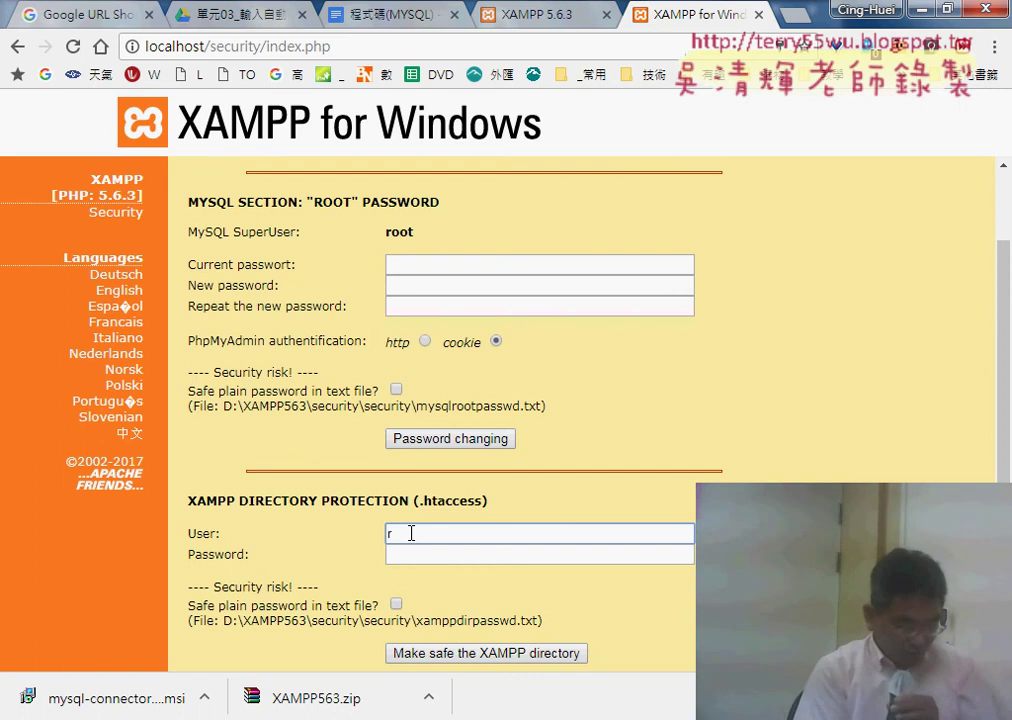
text(oot)
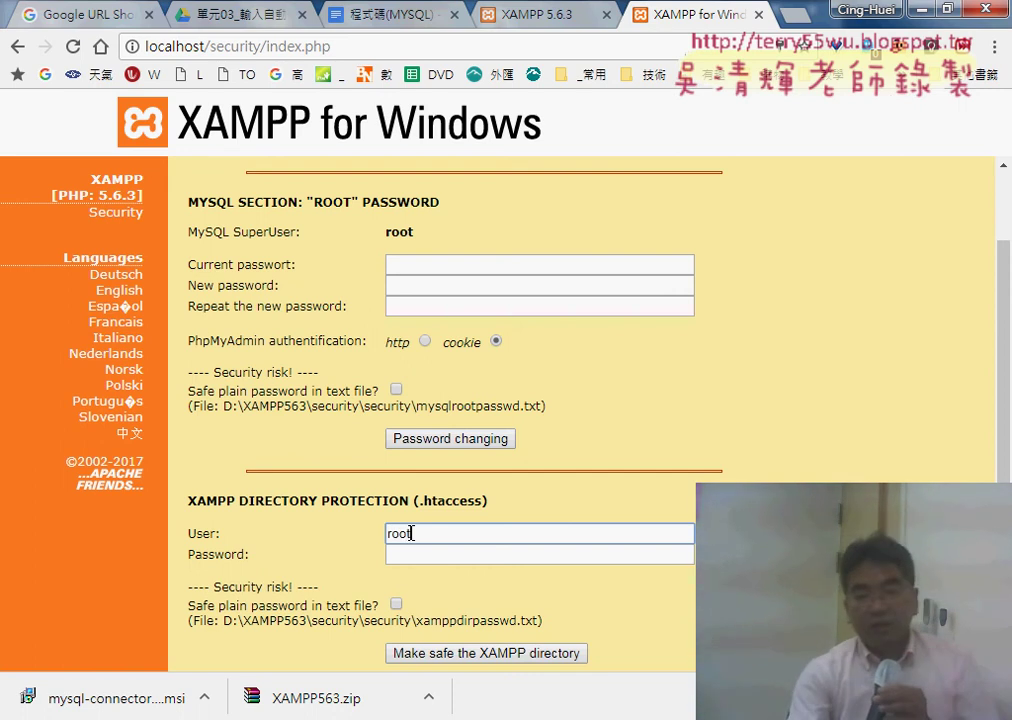
- Enter the protection password and apply 'Make safe the XAMPP directory'
click(415, 554)
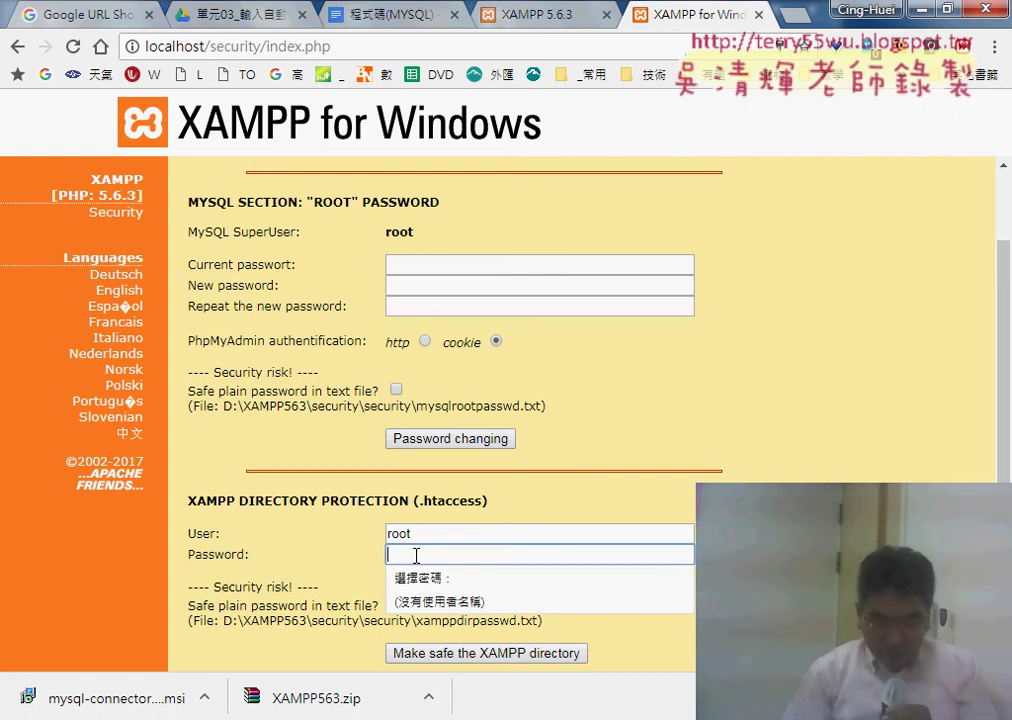
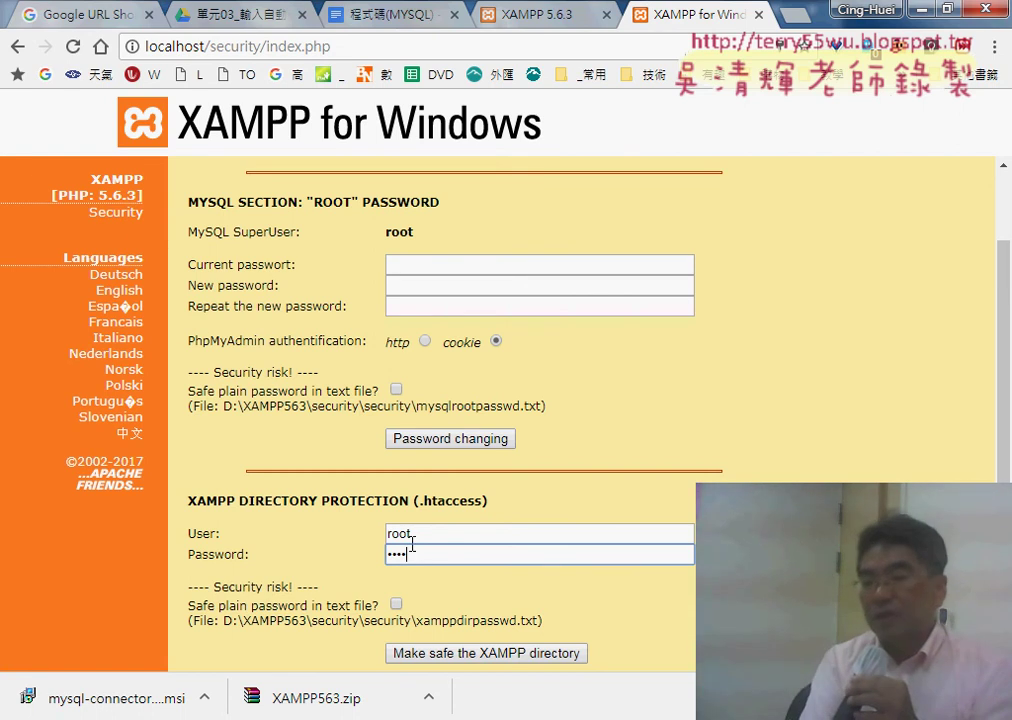
click(422, 533)
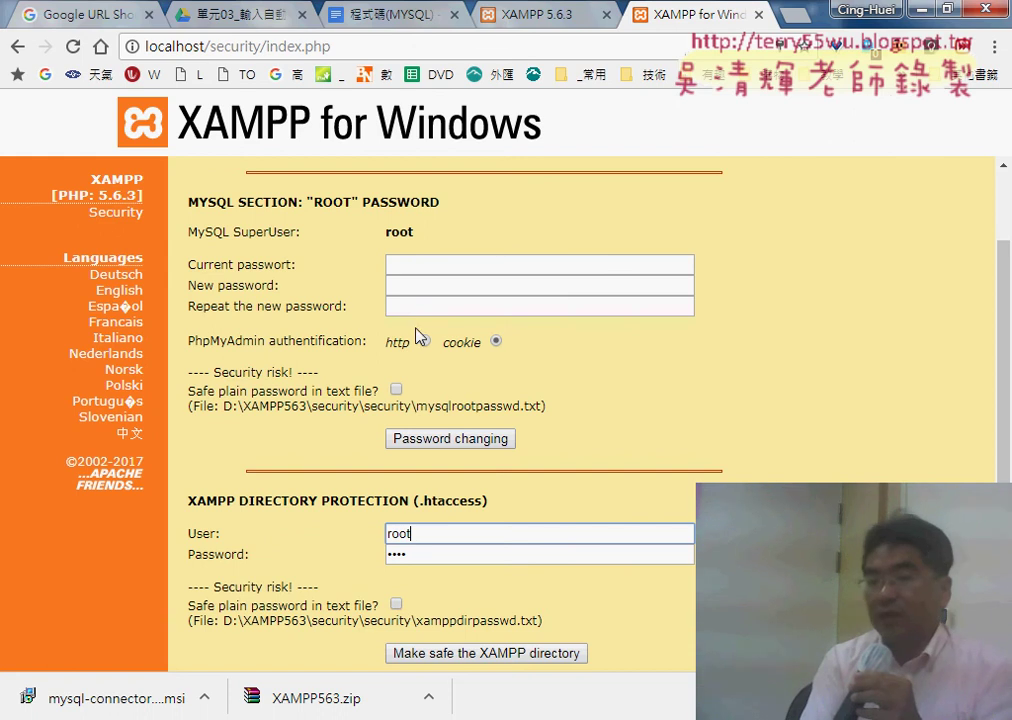
double_click(406, 557)
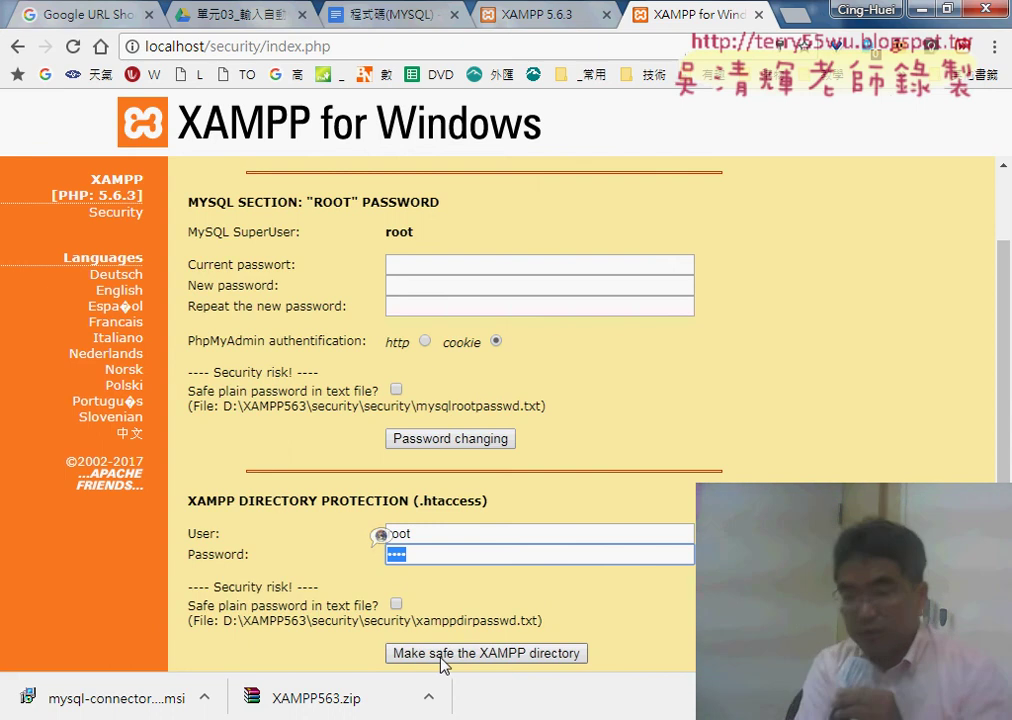
click(509, 653)
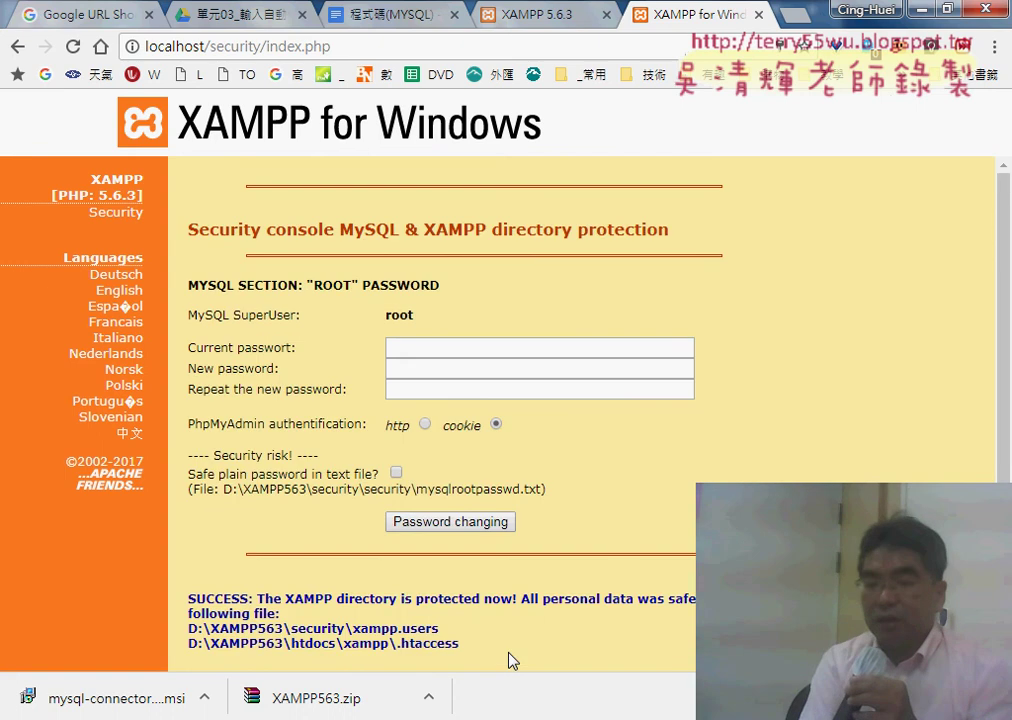
- Close the security console and reopen the Security overview
scroll(509, 653, down, 1)
scroll(512, 650, down, 1)
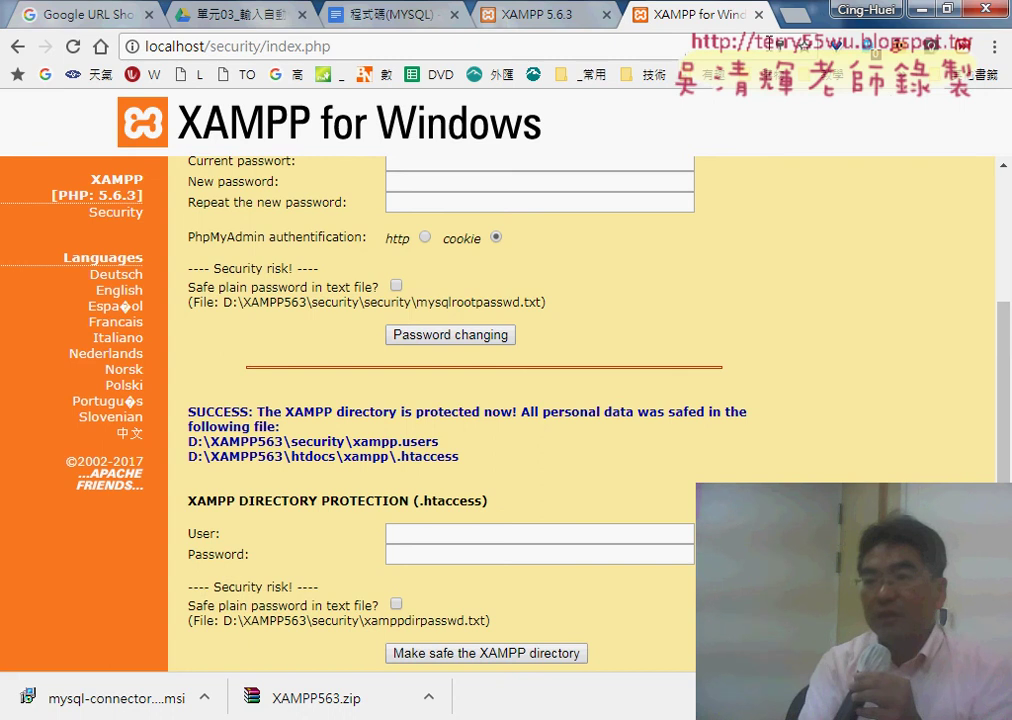
click(757, 16)
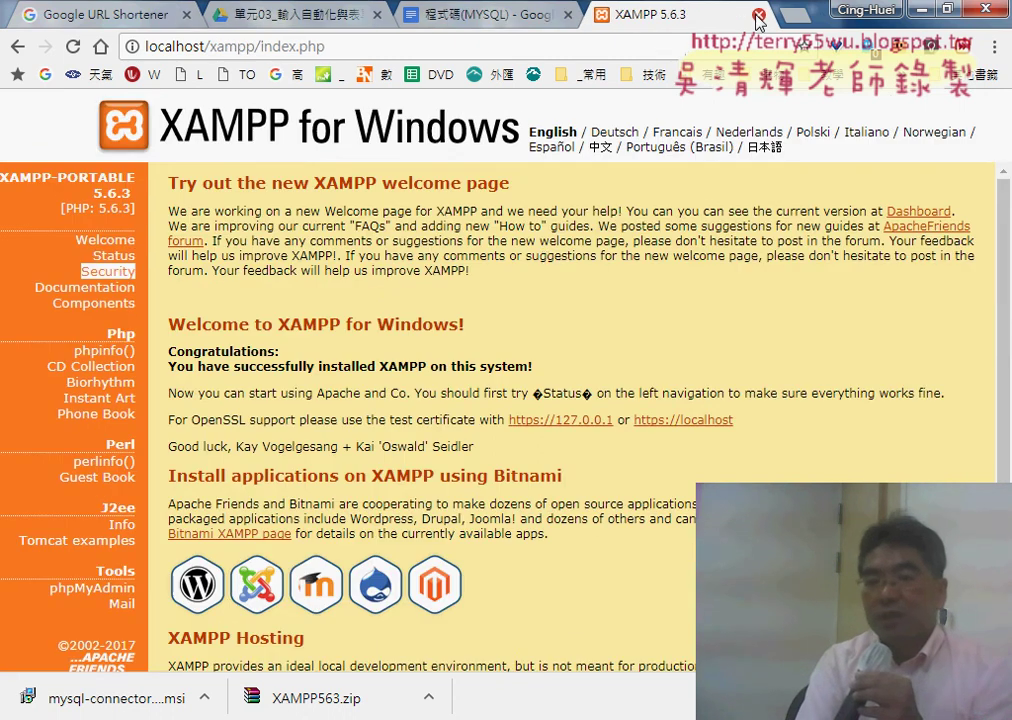
click(110, 275)
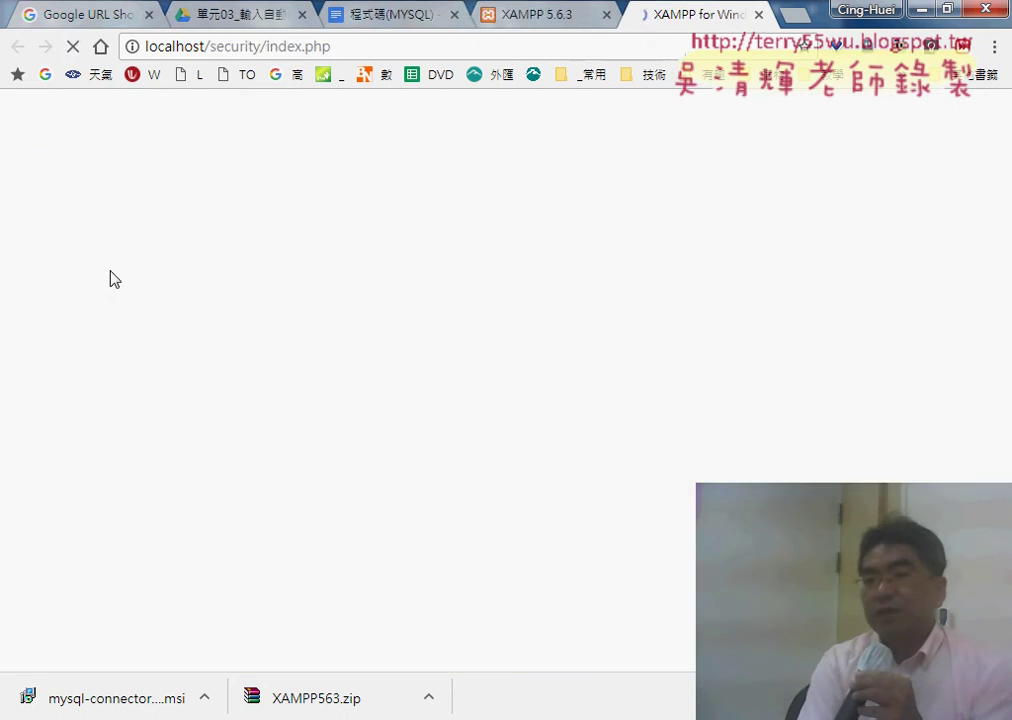
- Verify all three items read SECURE, then close both XAMPP tabs
drag(736, 314, 674, 309)
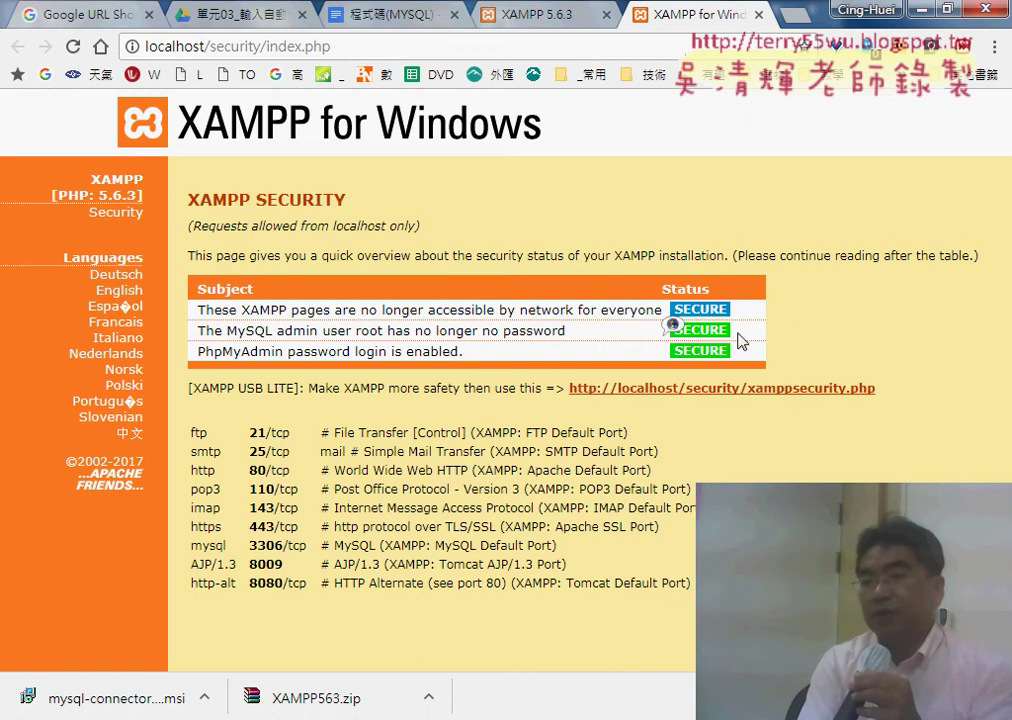
drag(740, 332, 672, 331)
drag(732, 351, 672, 352)
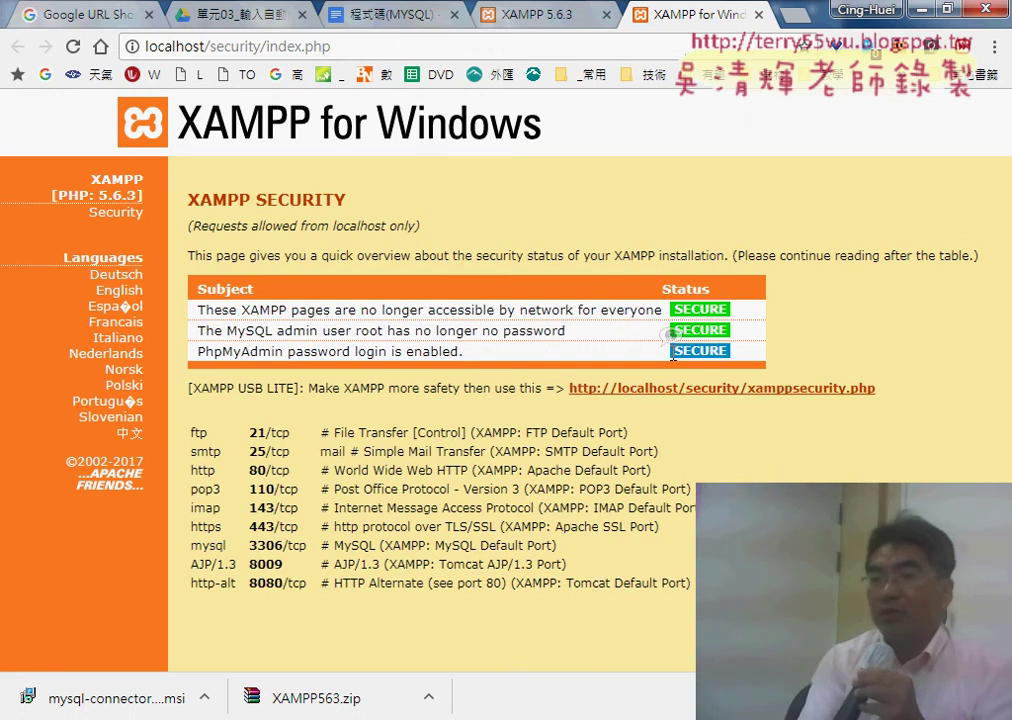
click(757, 17)
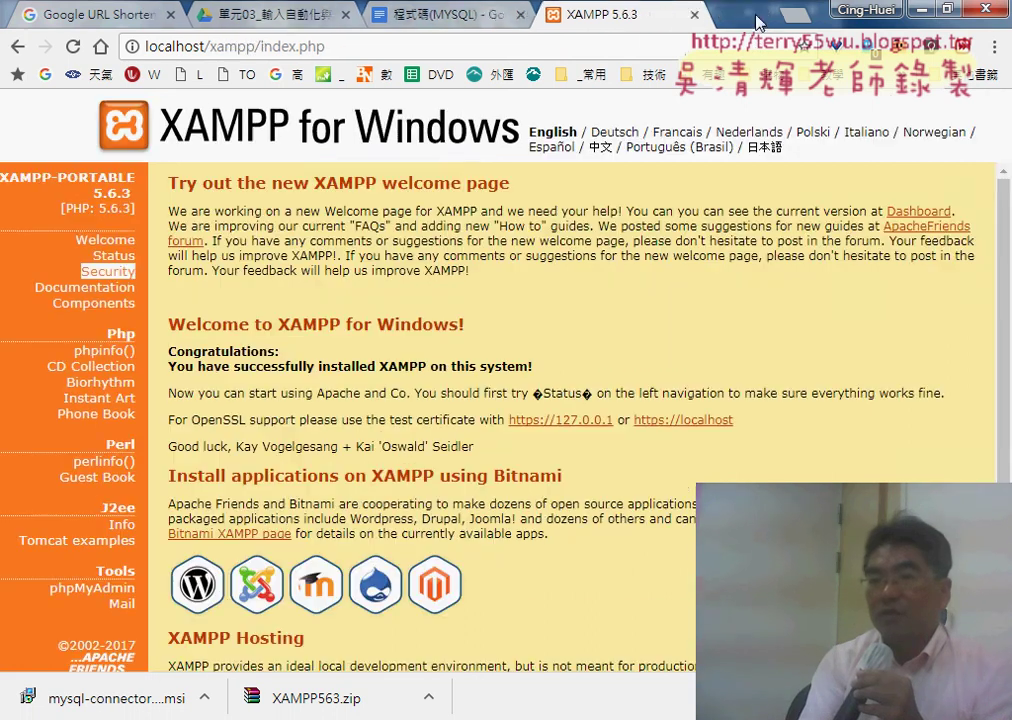
click(757, 17)
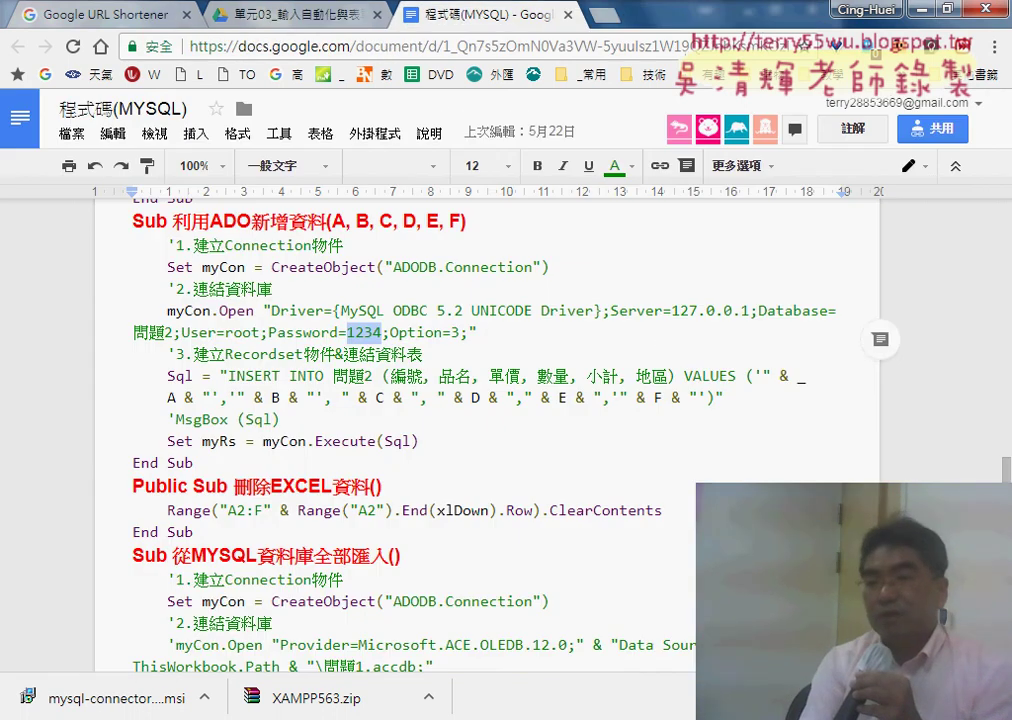
- Reopen the XAMPP welcome page via Admin and open its Security overview
key(alt+Tab)
click(574, 202)
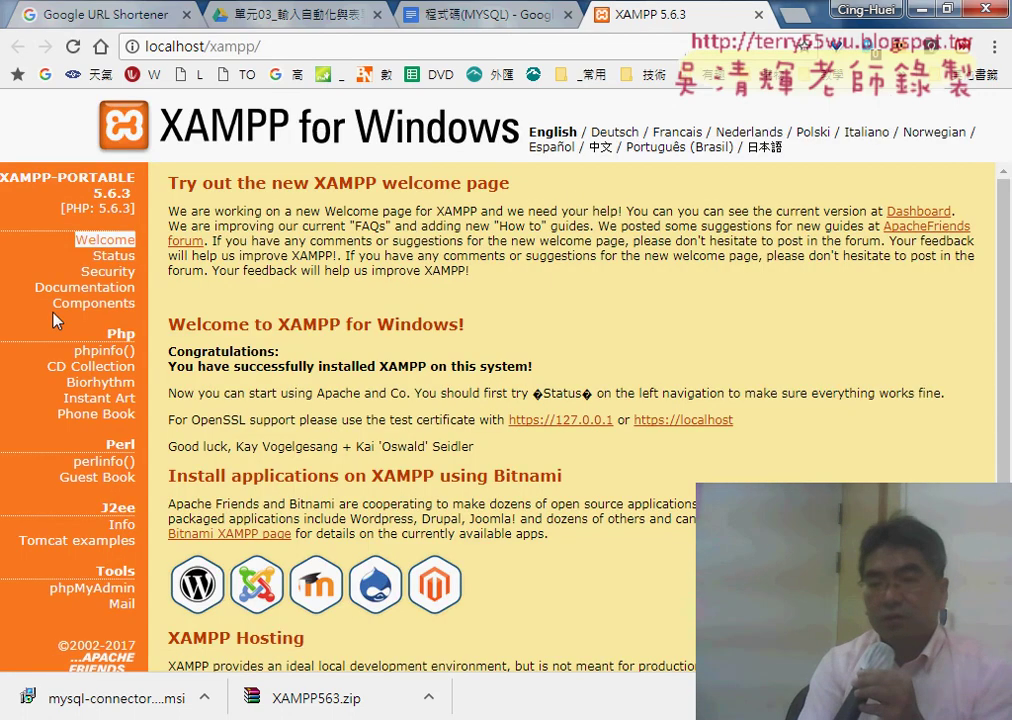
click(114, 271)
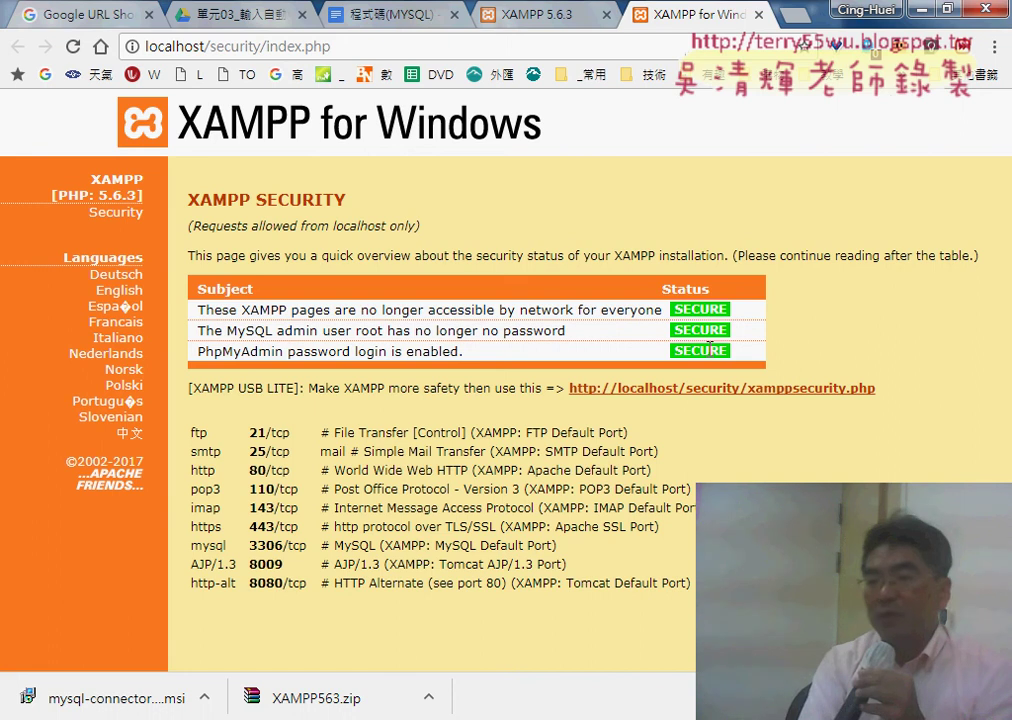
- Switch to the 程式碼(MYSQL) notes and scroll up to section 1 on XAMPP and MySQL security
click(379, 22)
scroll(769, 399, up, 10)
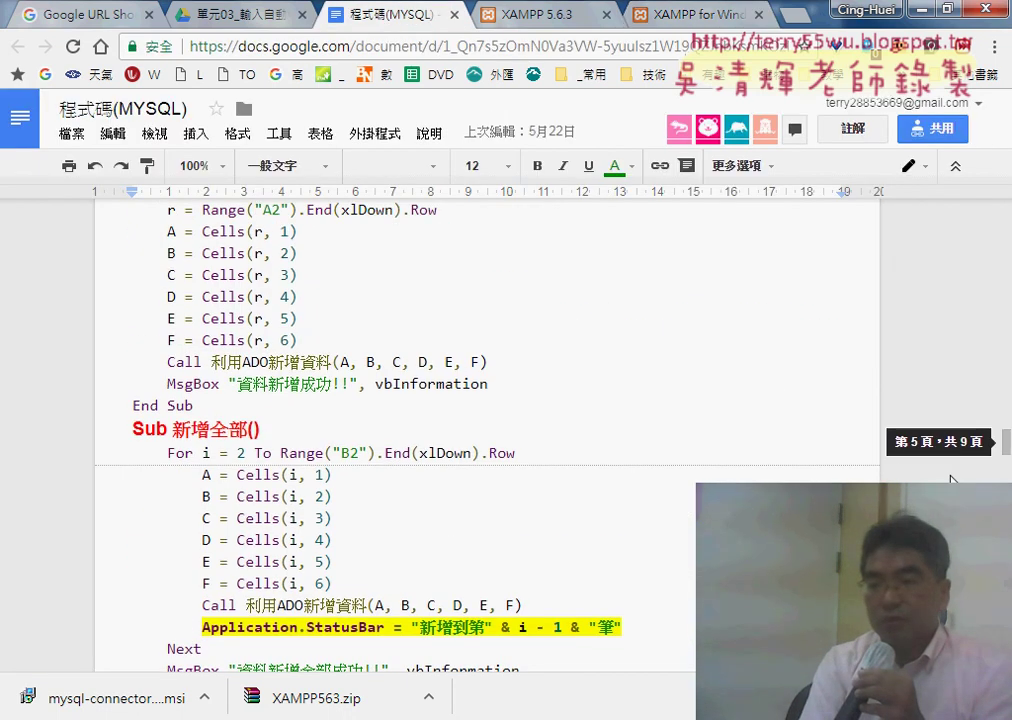
scroll(953, 481, up, 5)
mouse_move(1007, 424)
mouse_down()
mouse_move(1004, 233)
mouse_move(1004, 267)
mouse_up()
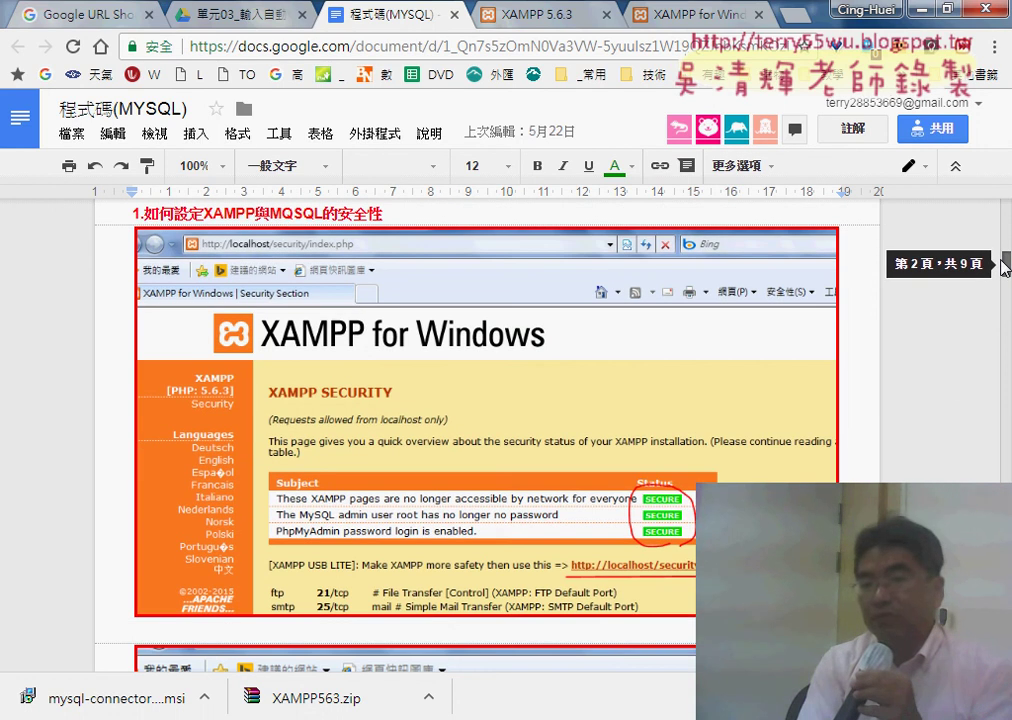